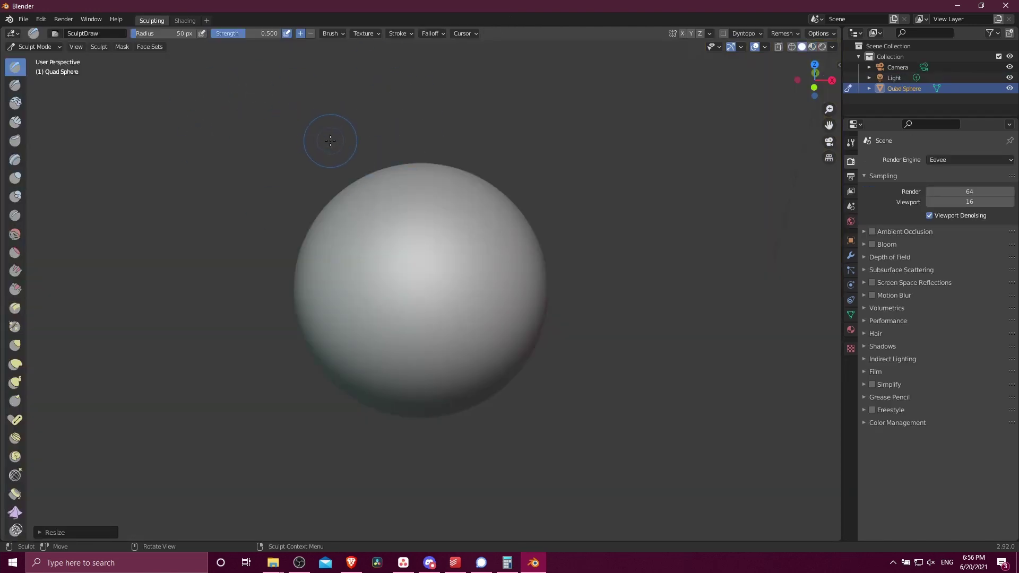
Step: Start a new General file from the new-file templates
key("ctrl+n")
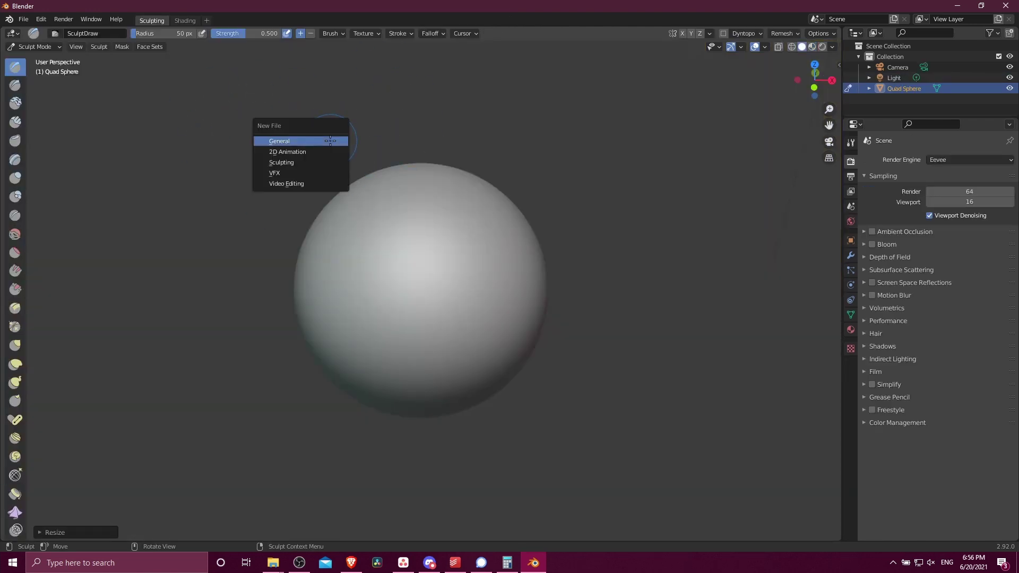
left_click(330, 141)
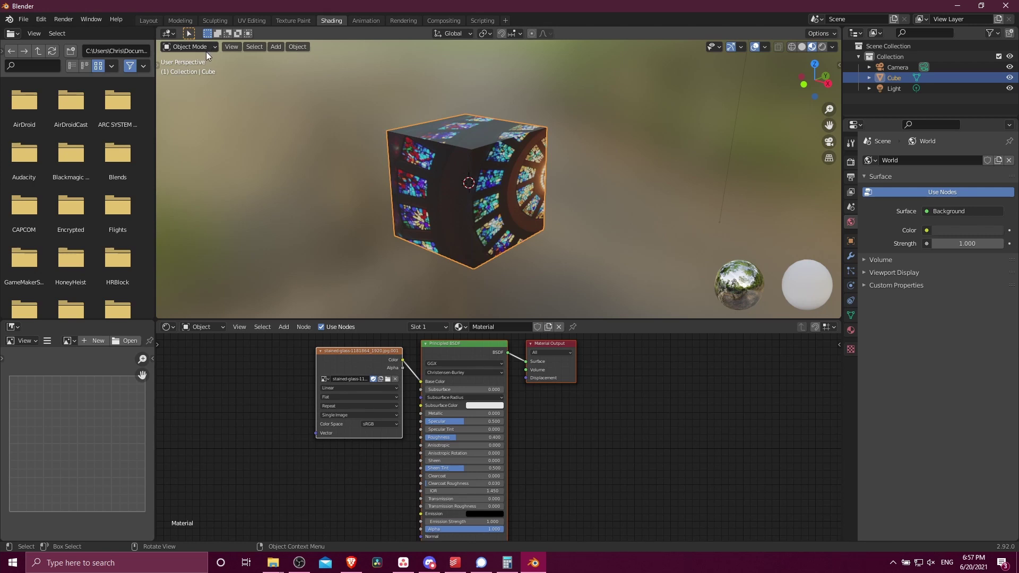
Step: Reload factory settings, bringing back the plain grey default cube
left_click(22, 22)
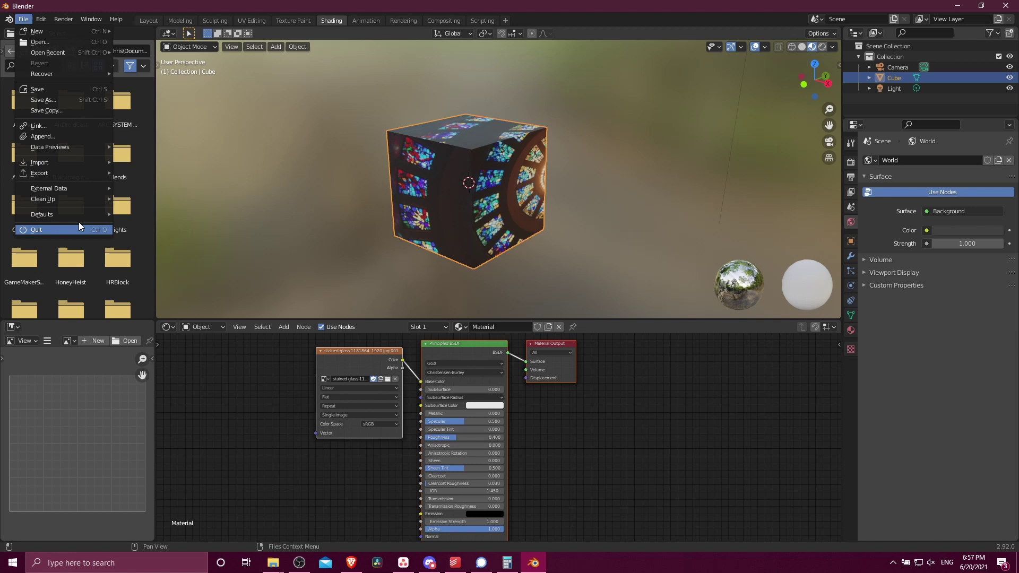
mouse_move(84, 219)
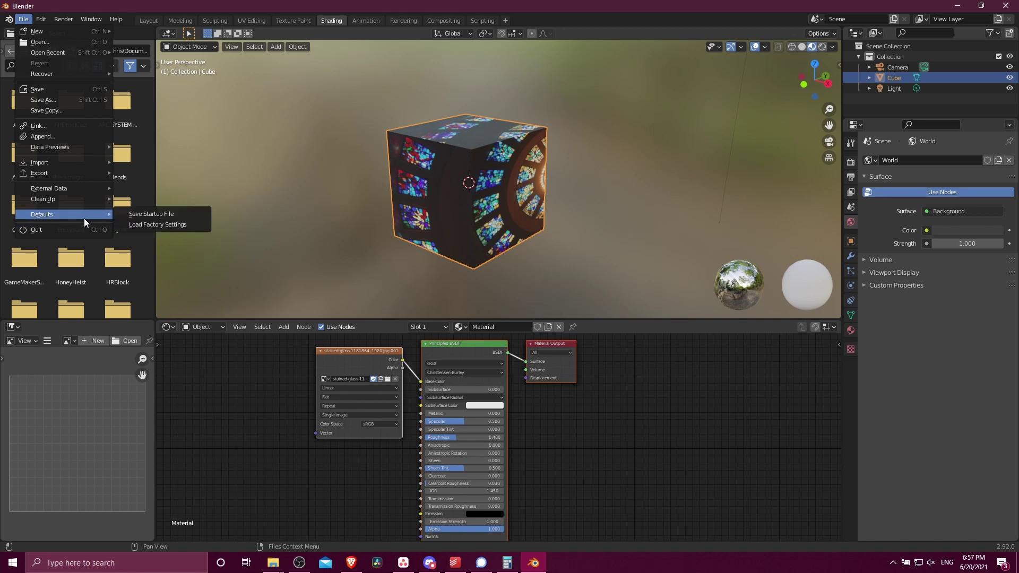
left_click(147, 224)
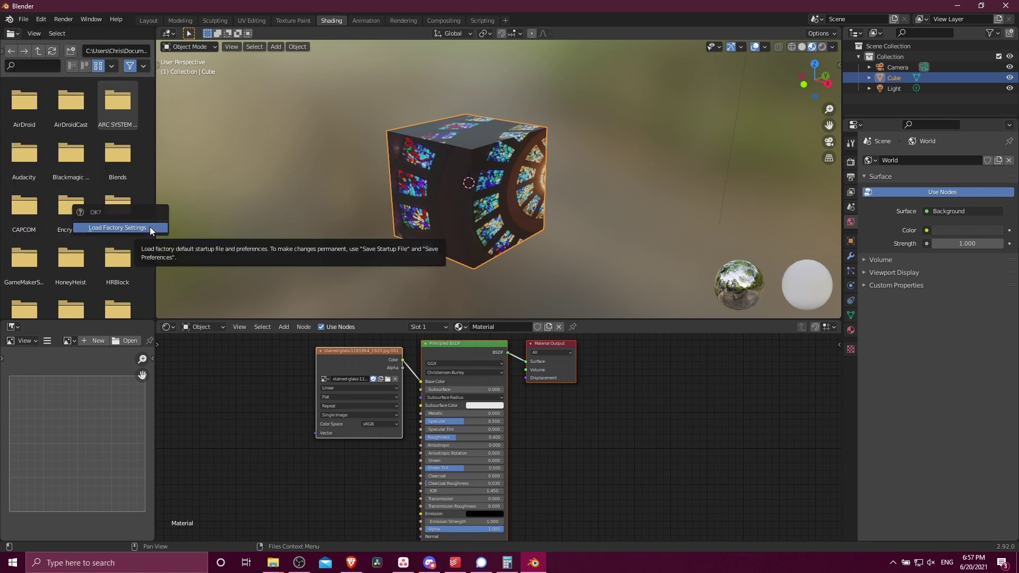
left_click(150, 227)
scroll(419, 286, "up", 4)
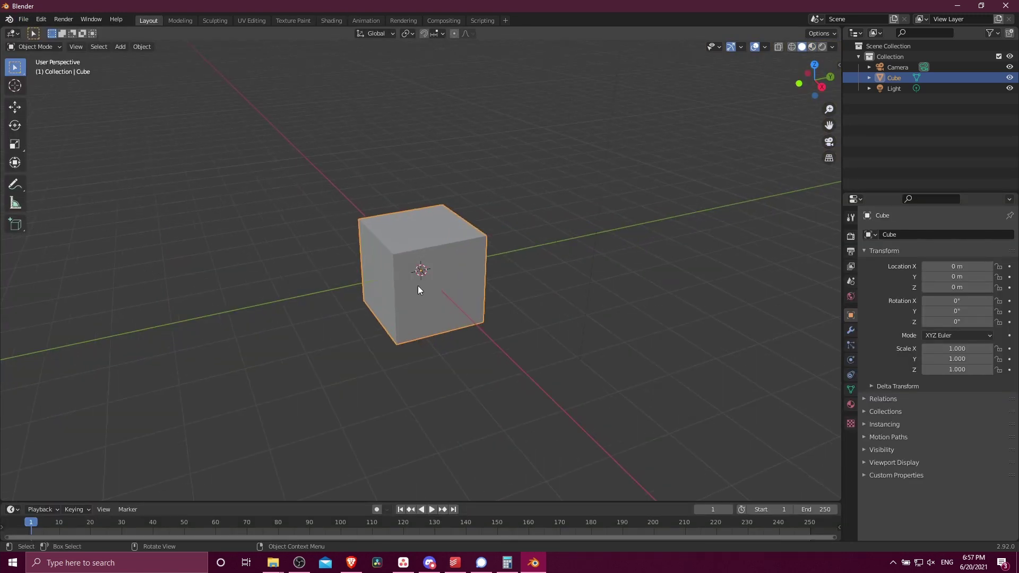
middle_click_drag(419, 289, 441, 308)
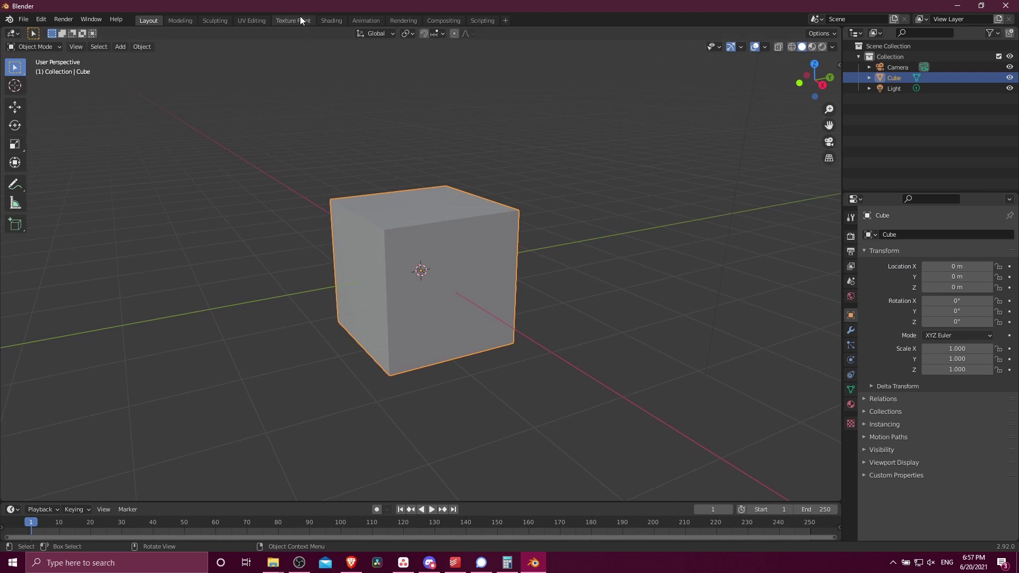
Step: Inspect the default cube in the Shading workspace
left_click(330, 20)
scroll(478, 243, "up", 4)
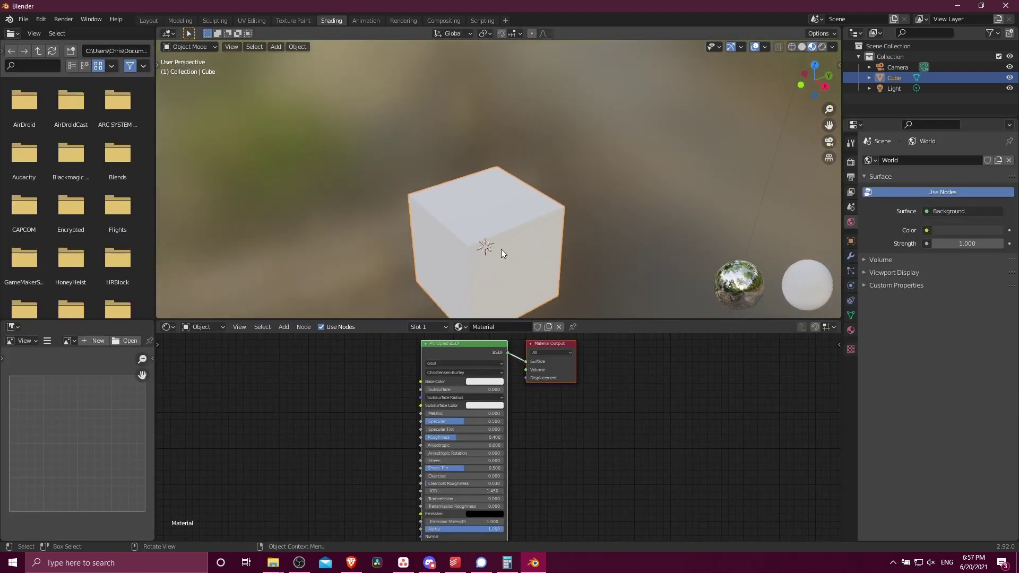
middle_click_drag(535, 255, 514, 260)
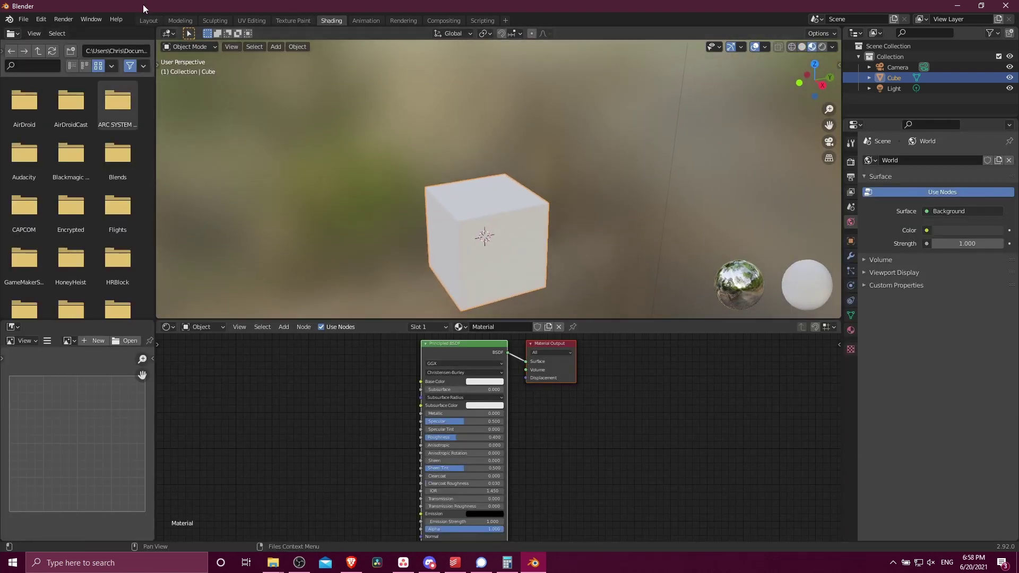
Step: In the Modeling workspace, switch to Object Mode and delete the default cube
left_click(214, 21)
left_click(180, 20)
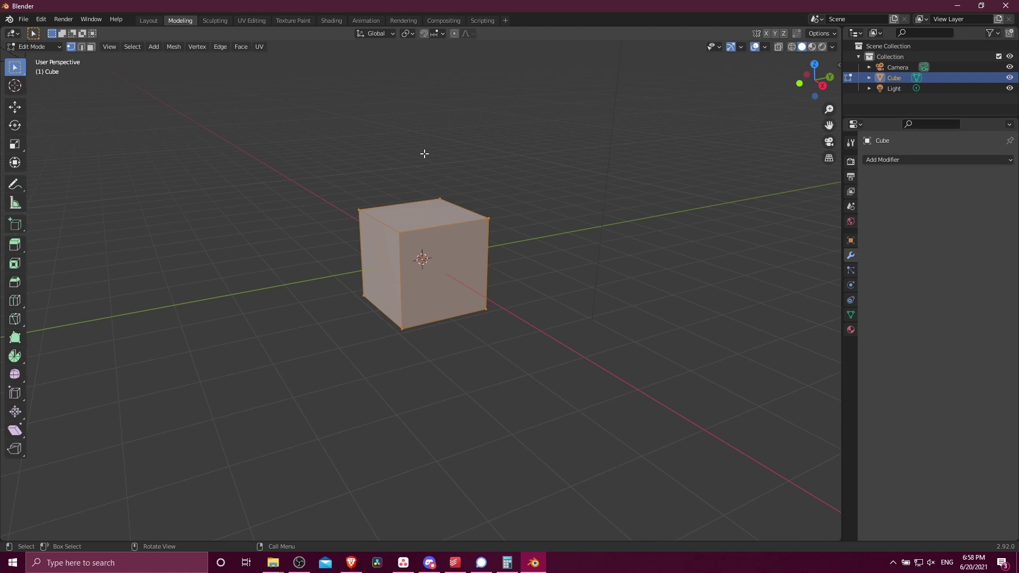
key("Tab")
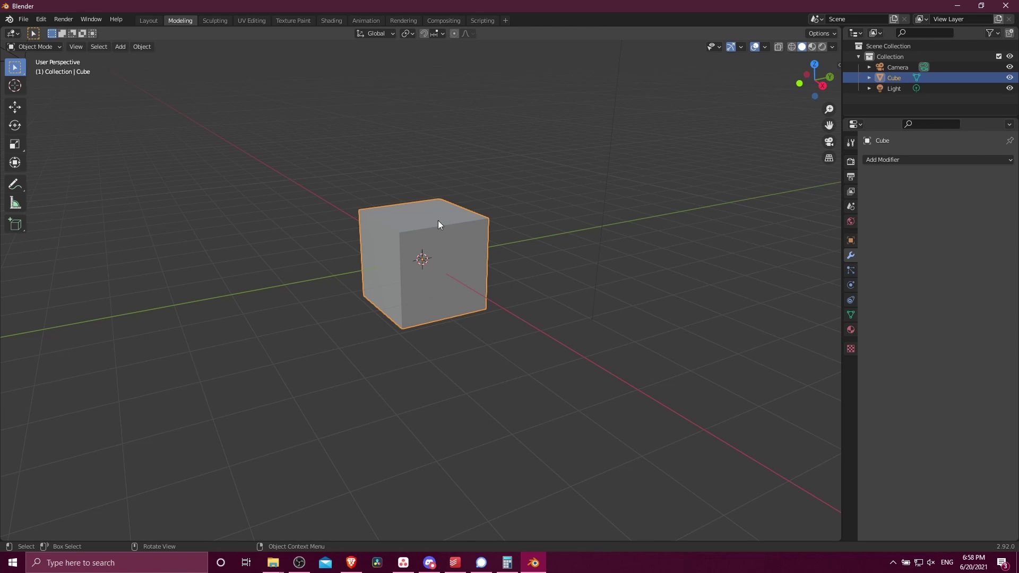
key("x")
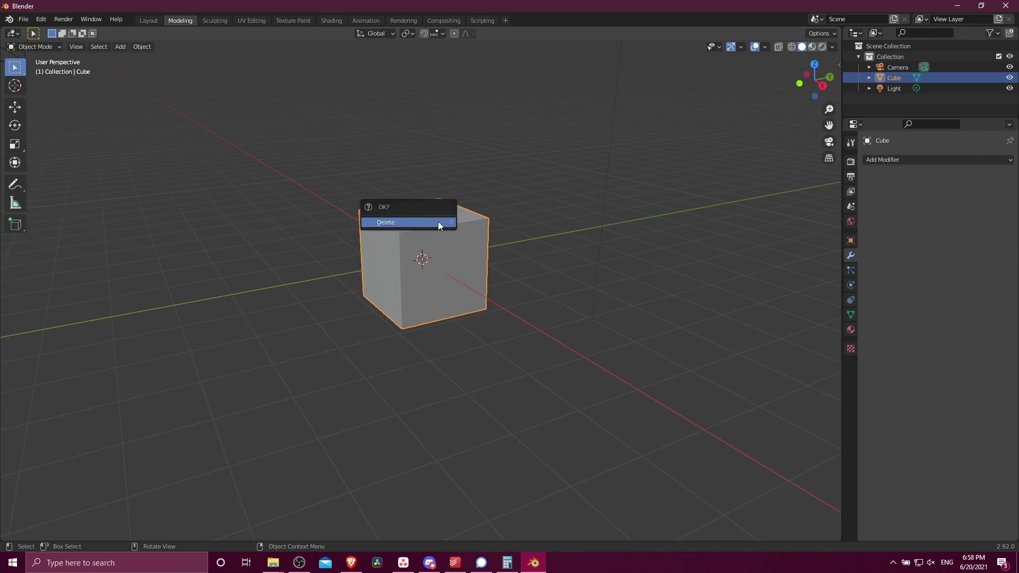
left_click(438, 222)
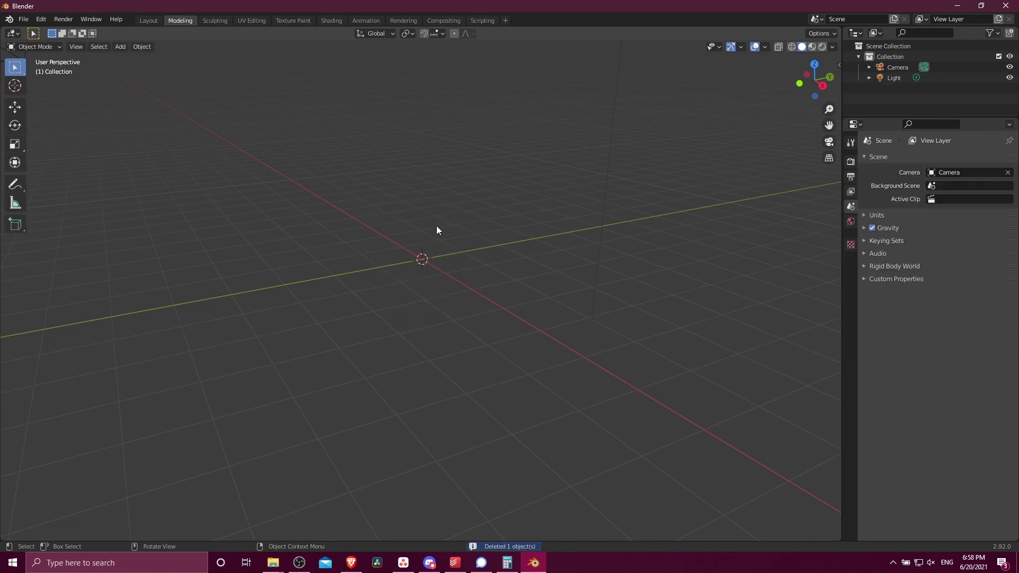
Step: Add a Monkey mesh (Suzanne) and orbit around it
key("shift+a")
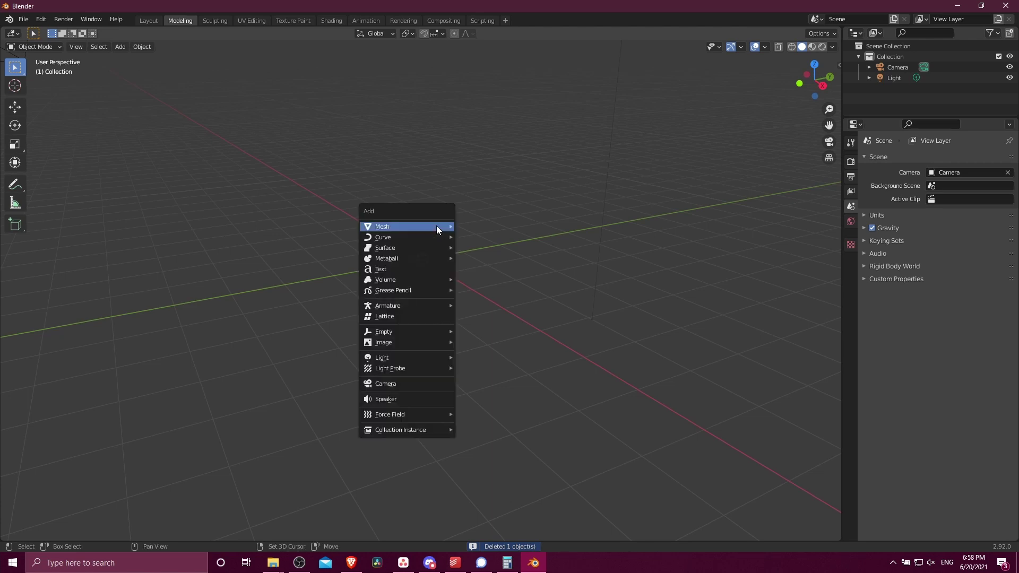
mouse_move(437, 229)
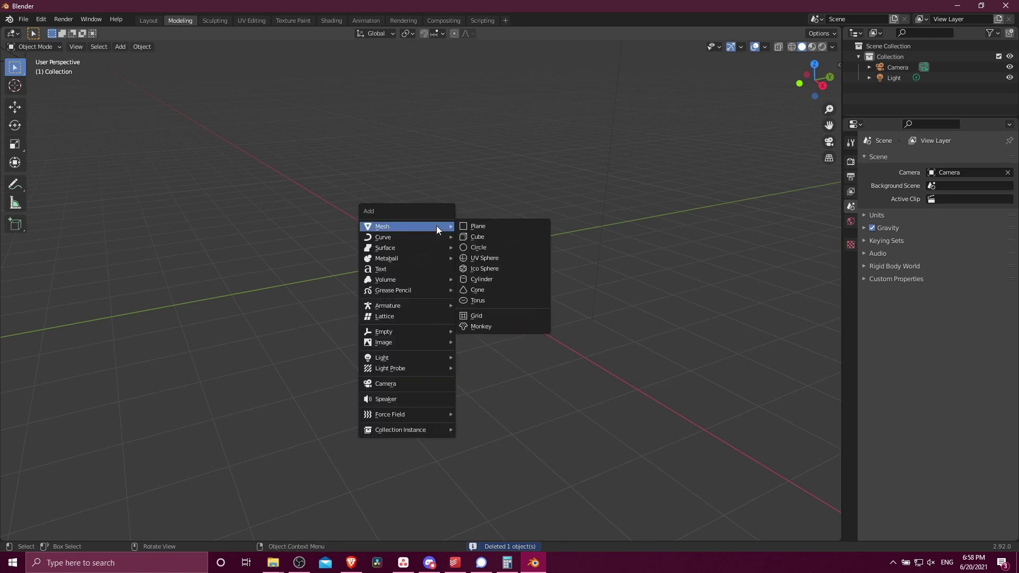
left_click(501, 326)
middle_click_drag(488, 329, 387, 227)
middle_click_drag(485, 268, 430, 267)
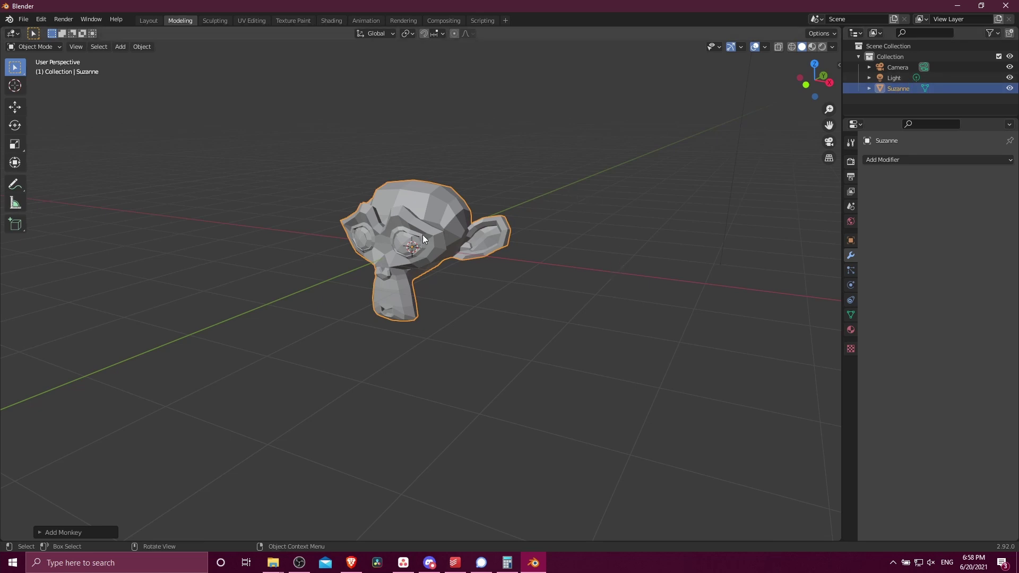
Step: Save the Suzanne scene as the startup file
left_click(23, 20)
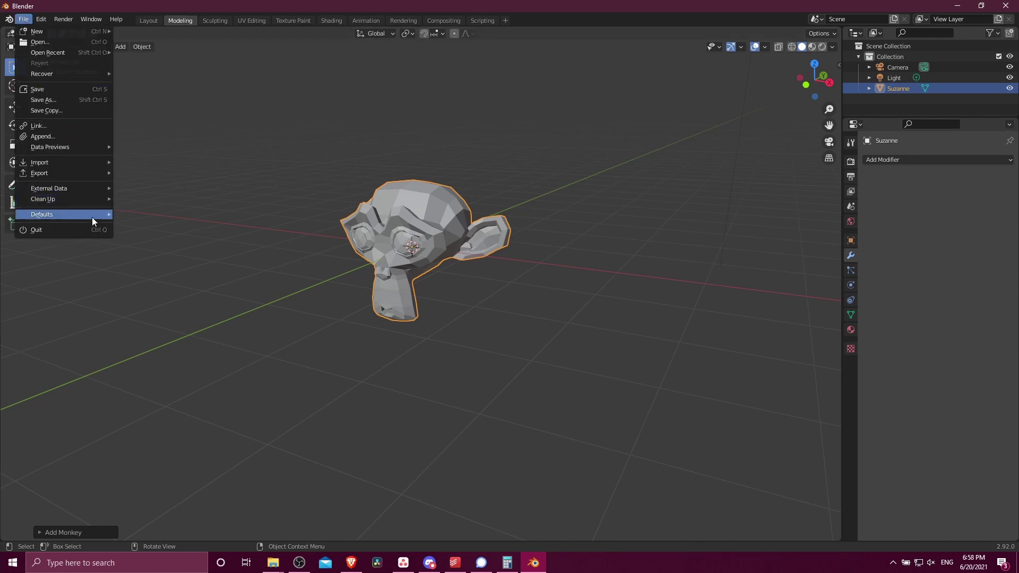
left_click(130, 215)
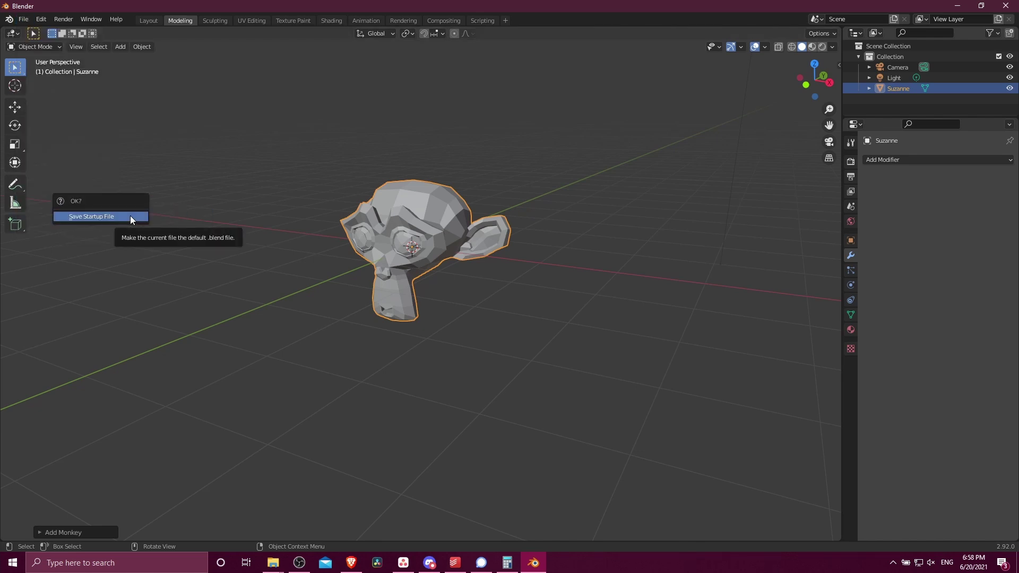
left_click(131, 216)
middle_click_drag(130, 220, 496, 204)
scroll(451, 132, "down", 5)
left_click(404, 20)
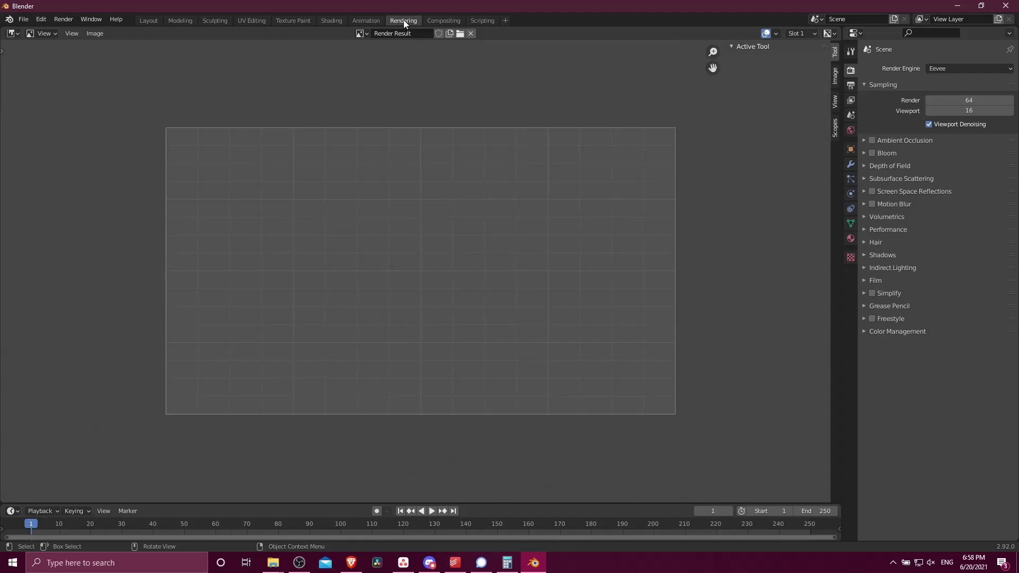
Step: Start a new General file, discarding unsaved changes
key("ctrl+n")
left_click(654, 301)
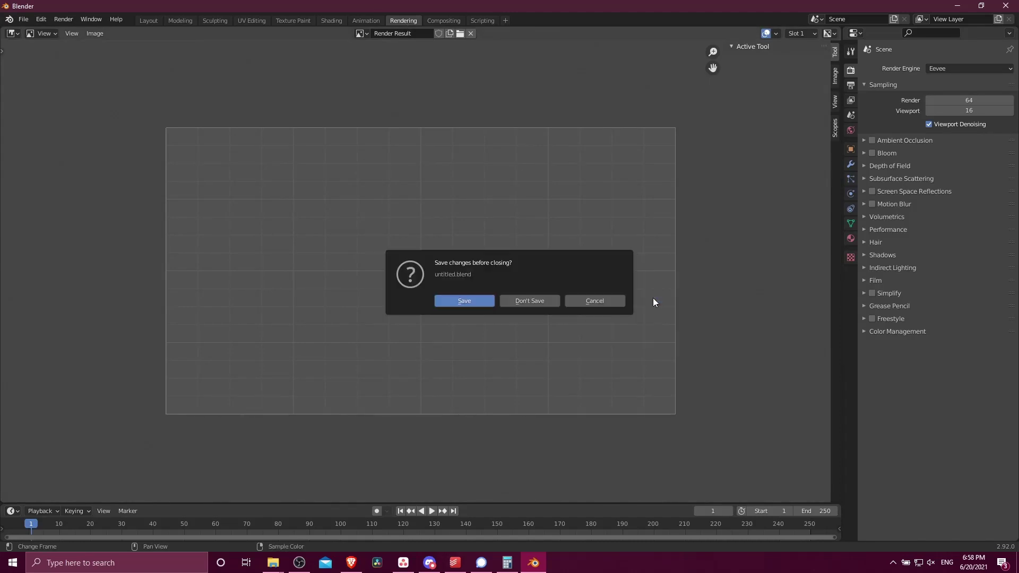
left_click(529, 300)
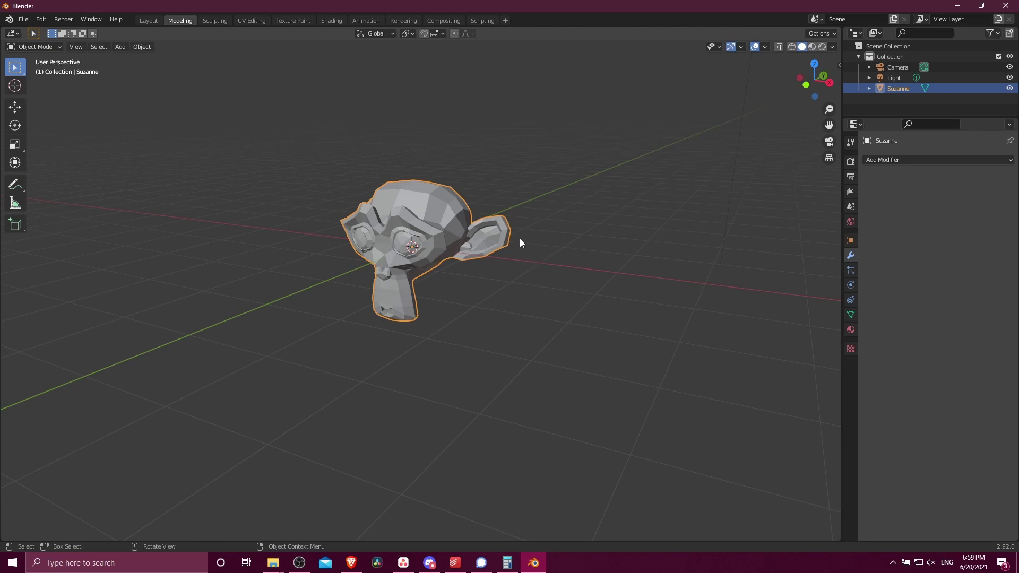
Step: Save the current Suzanne scene as the startup file again
scroll(534, 257, "down", 8)
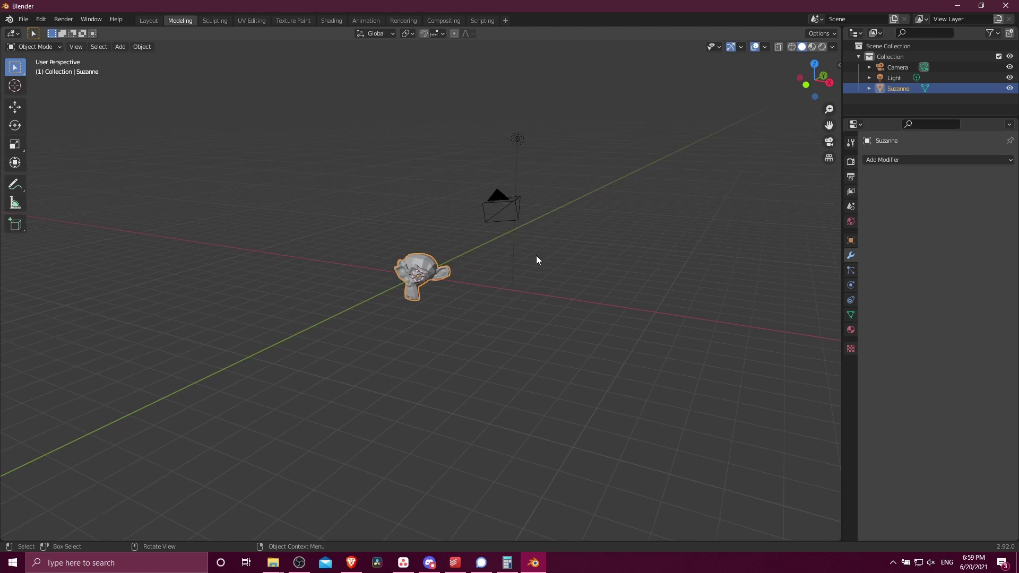
middle_click_drag(546, 260, 510, 277)
left_click(27, 19)
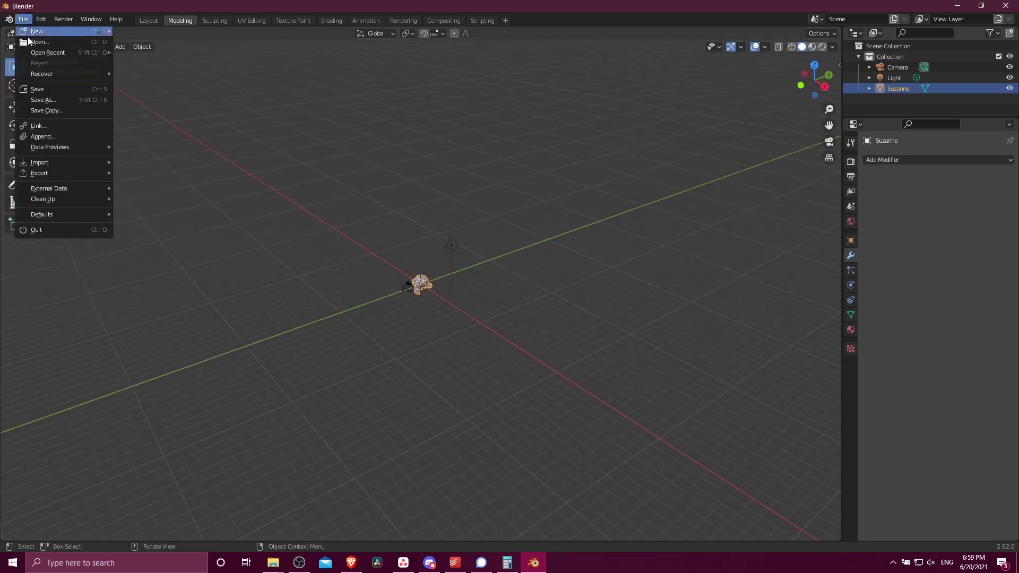
mouse_move(85, 213)
left_click(130, 217)
left_click(131, 218)
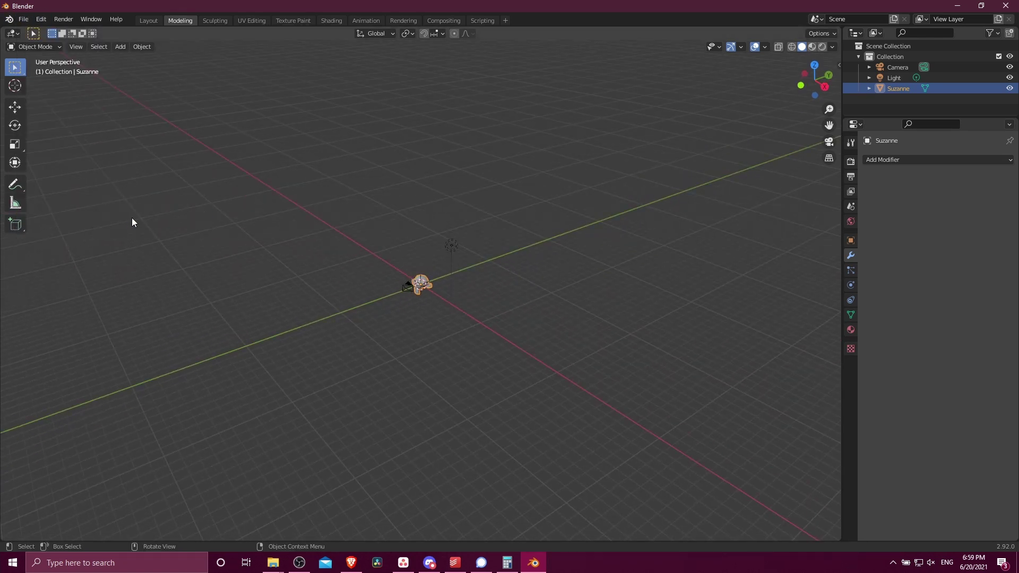
Step: Open a new General file, which starts with Suzanne
key("ctrl+n")
middle_click_drag(428, 293, 473, 254)
key("ctrl+n")
left_click(473, 255)
scroll(425, 285, "up", 10)
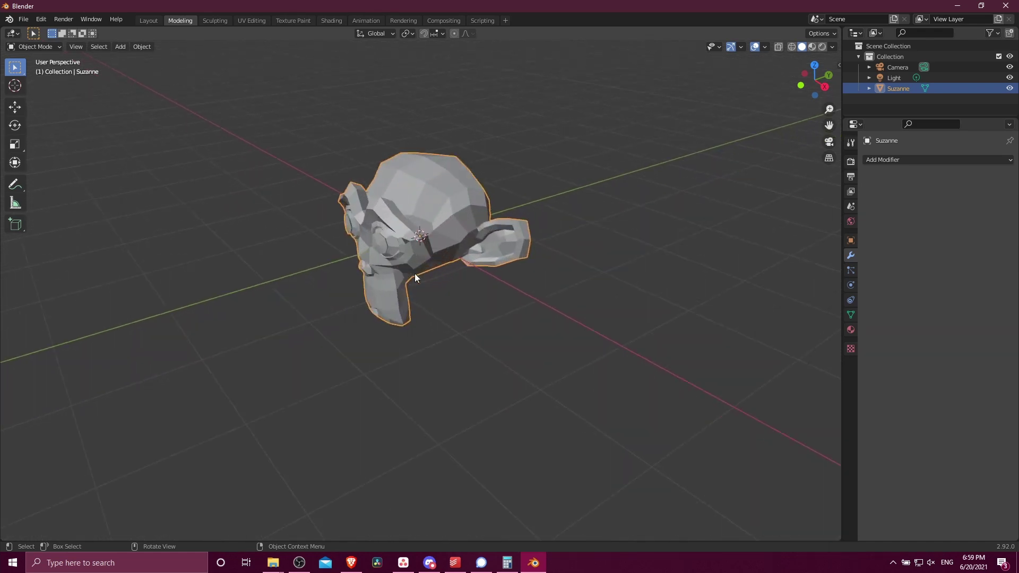
middle_click_drag(415, 273, 509, 181)
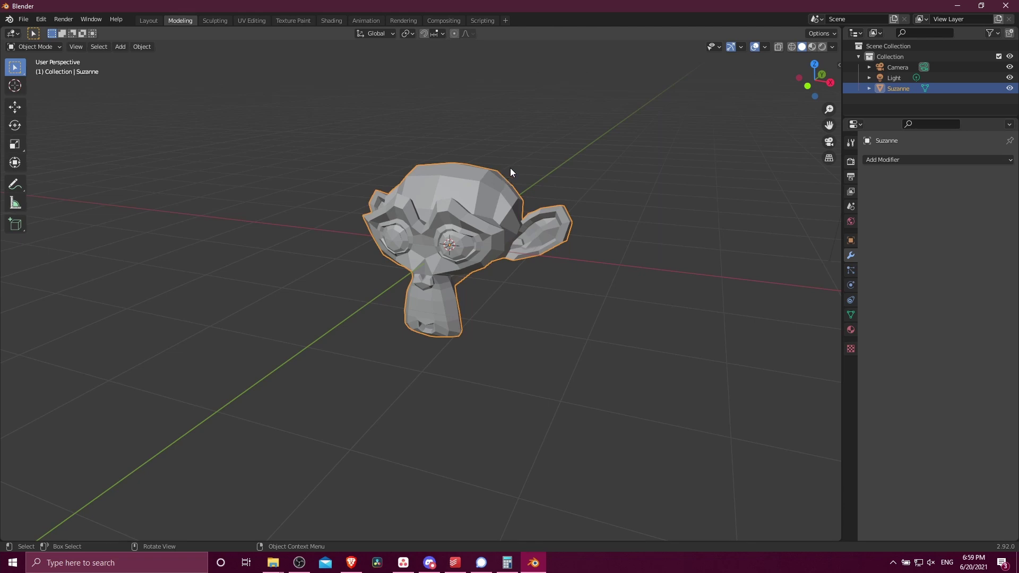
Step: Switch the viewport to Material Preview lit by the second studio HDRI
left_click(811, 47)
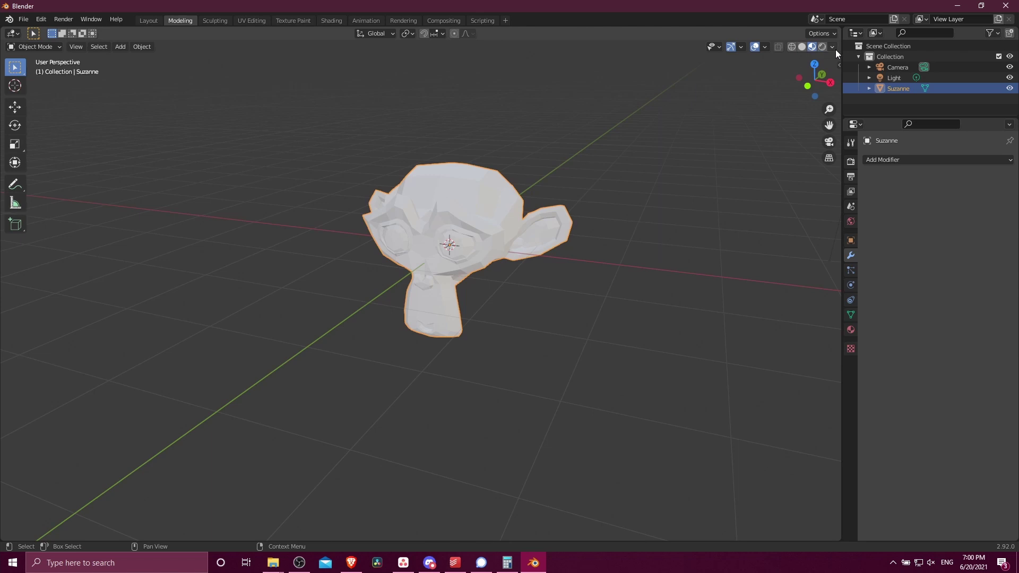
left_click(834, 48)
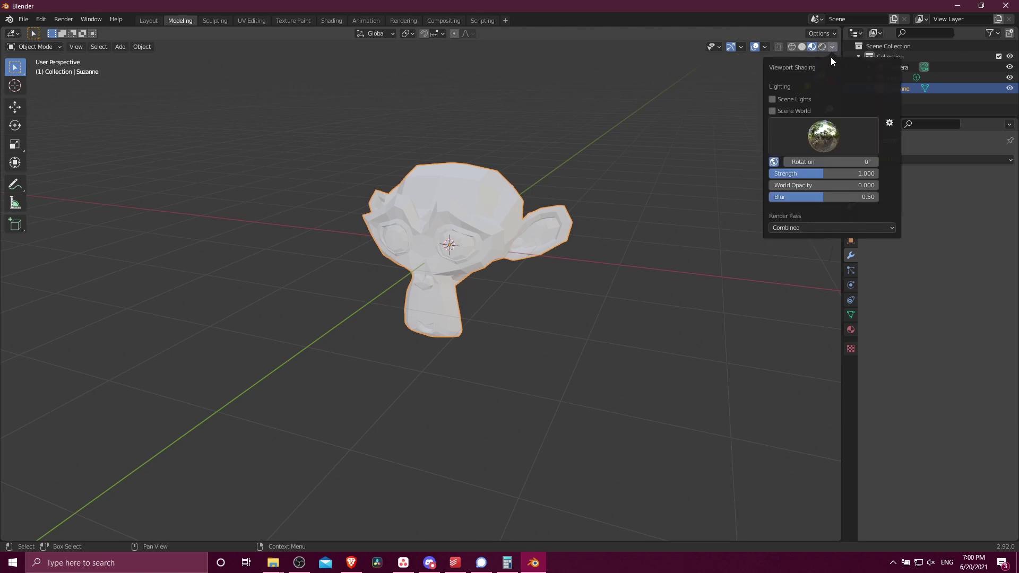
left_click(849, 138)
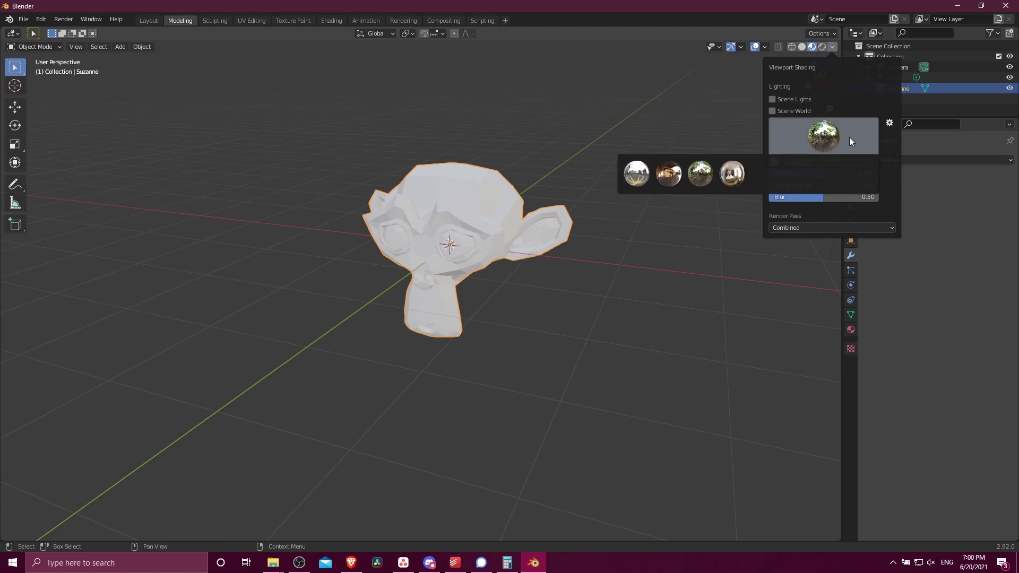
left_click(672, 175)
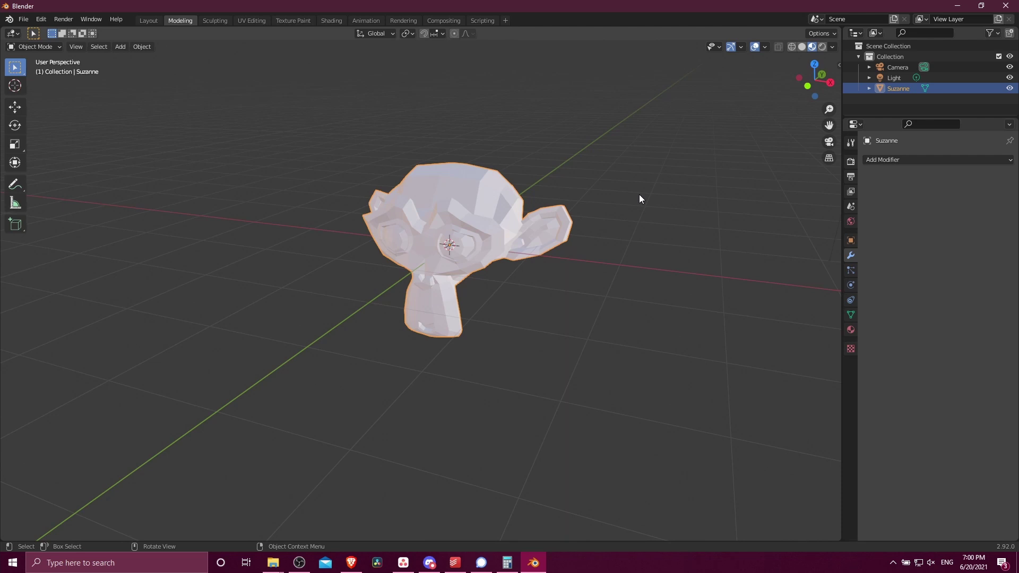
middle_click_drag(639, 194, 628, 180)
Step: Save this HDRI-lit Suzanne scene as the startup file
left_click(23, 20)
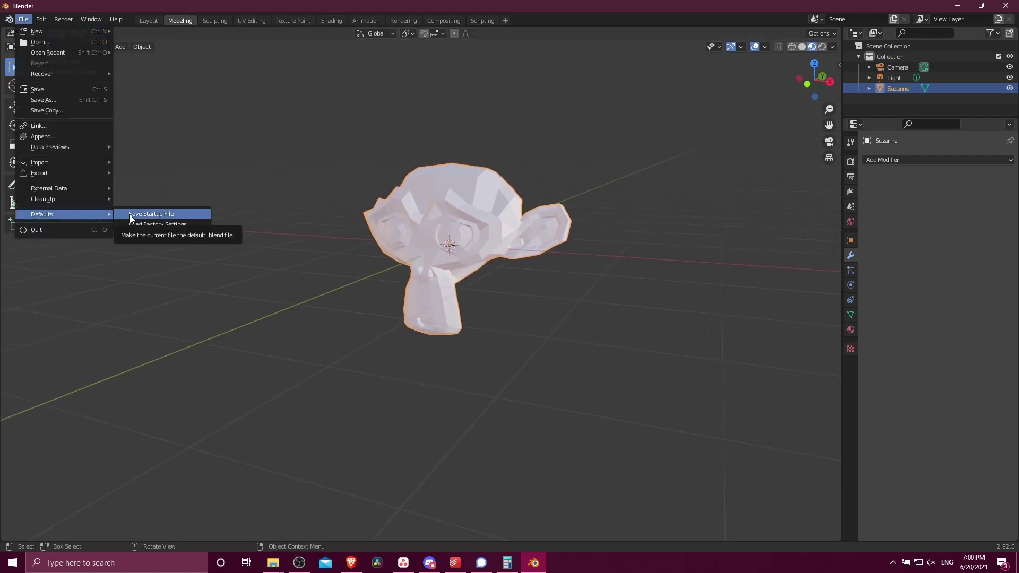
left_click(129, 214)
left_click(142, 215)
left_click(375, 199)
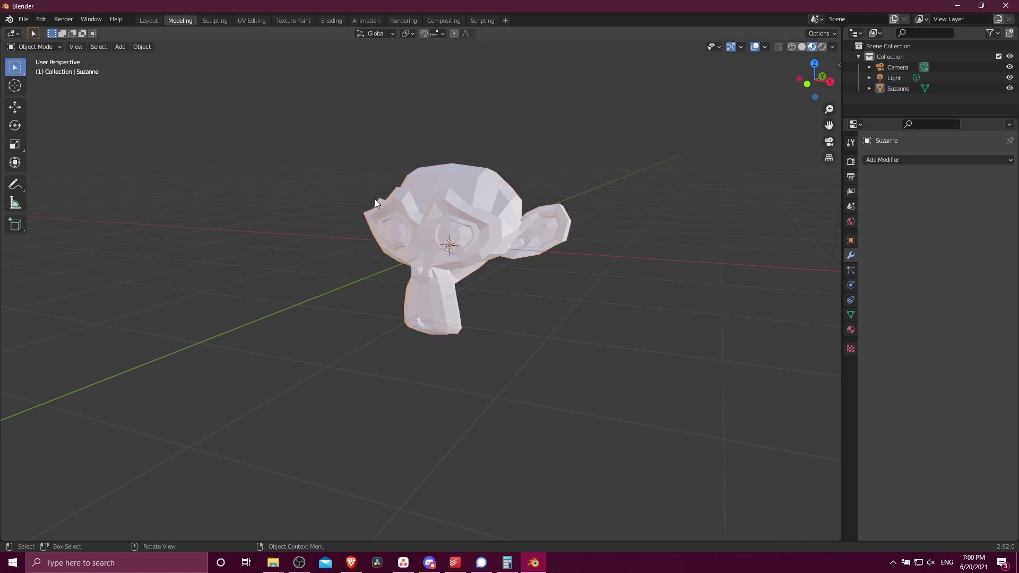
middle_click_drag(375, 199, 524, 217)
Step: Start a new General file without saving changes
key("ctrl+n")
left_click(525, 215)
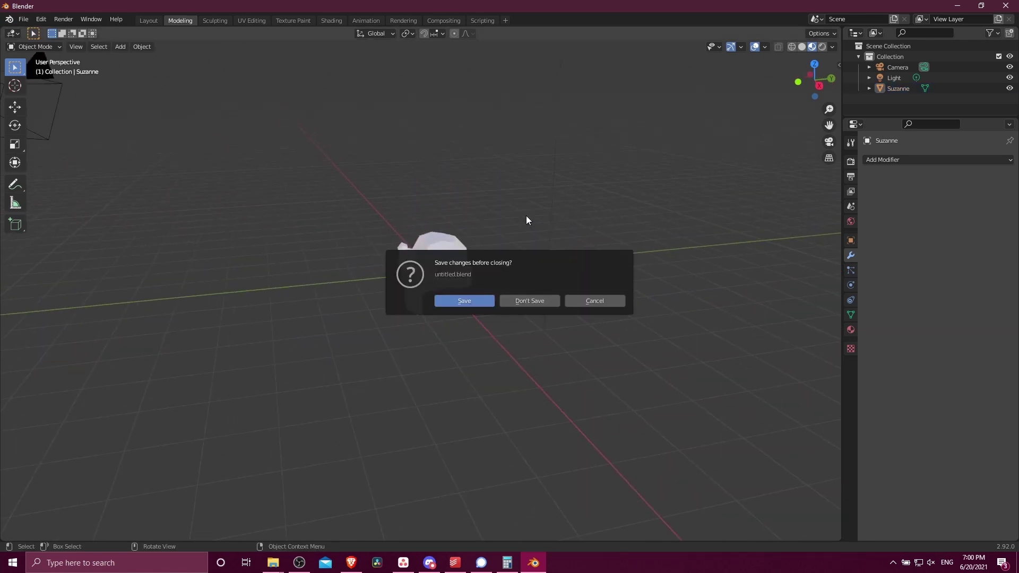
left_click(544, 300)
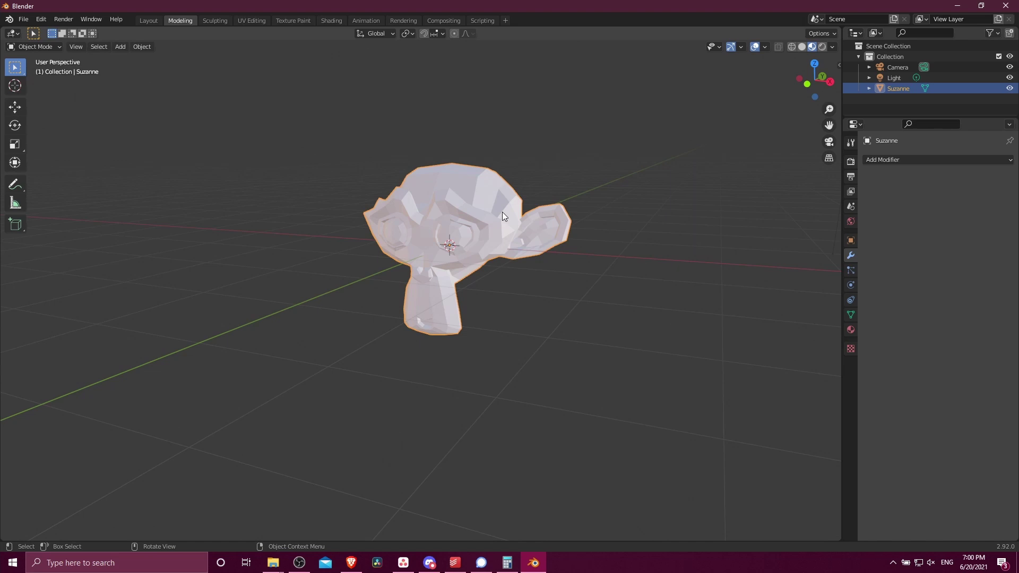
Step: In Texture Paint, change the areas to Nonlinear Animation, Python Console and Properties editors
left_click(295, 21)
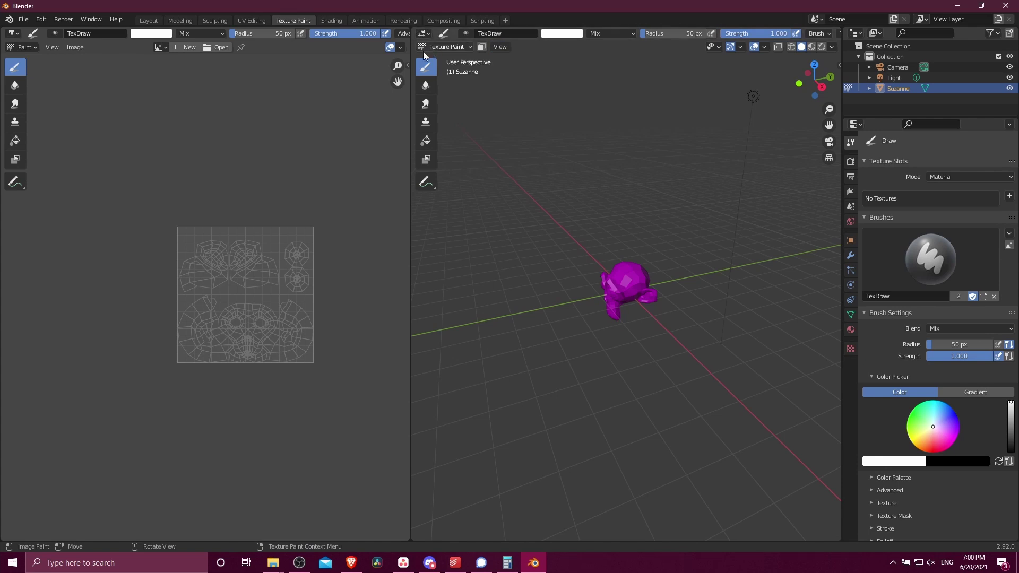
left_click(12, 33)
left_click(163, 107)
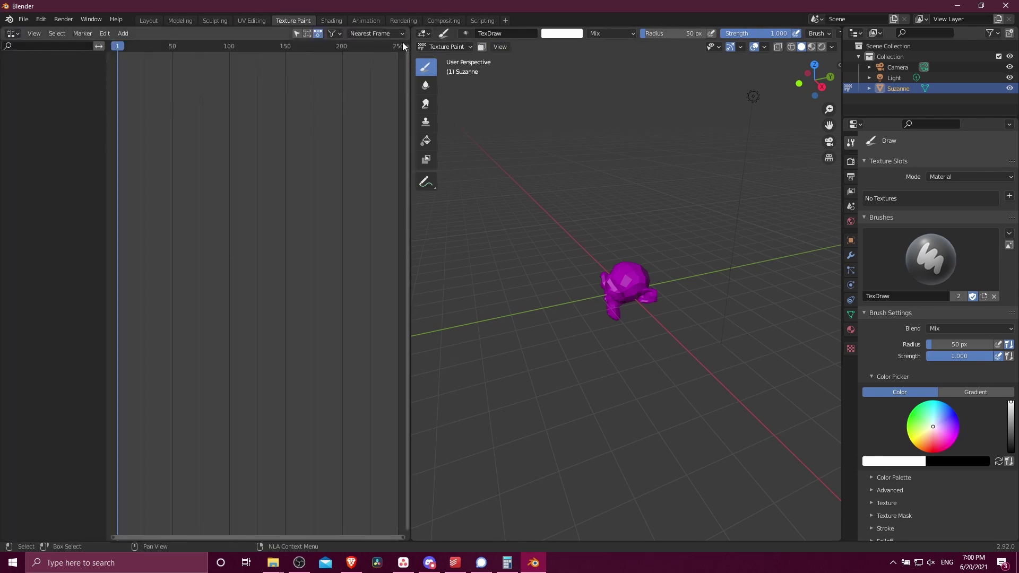
left_click(424, 33)
left_click(648, 77)
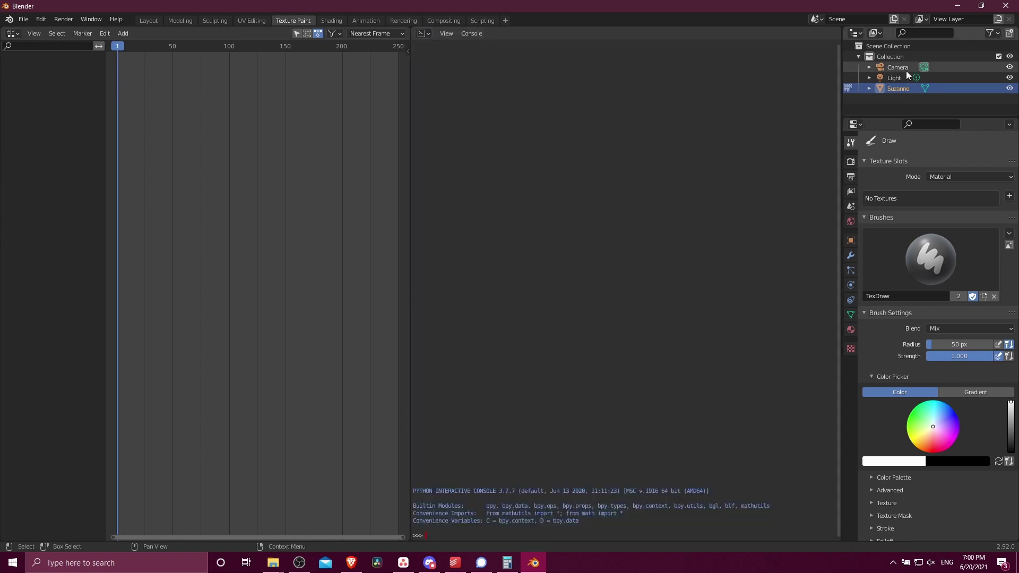
left_click(856, 33)
left_click(802, 75)
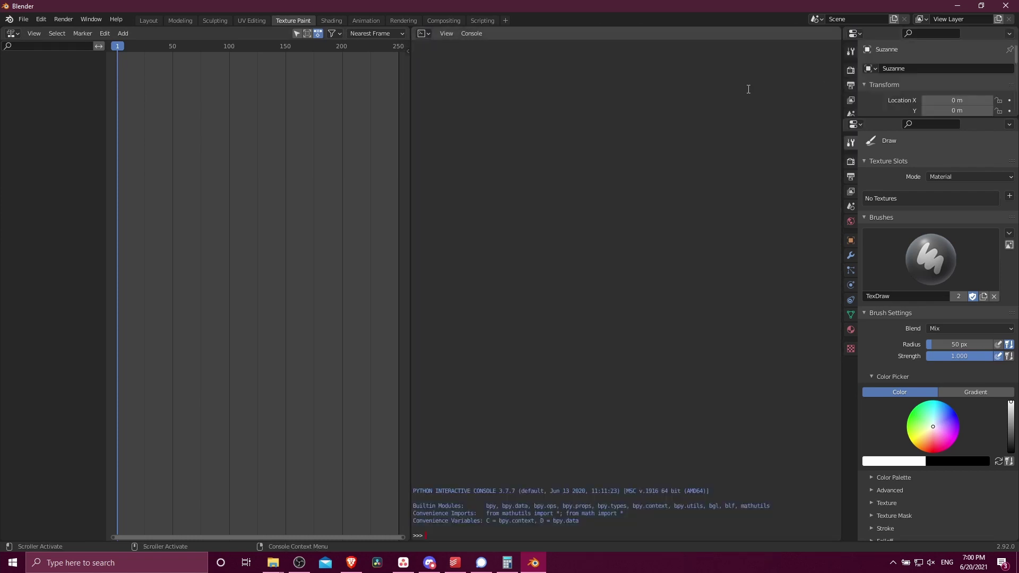
Step: Save this rearranged layout as the startup file
left_click(23, 19)
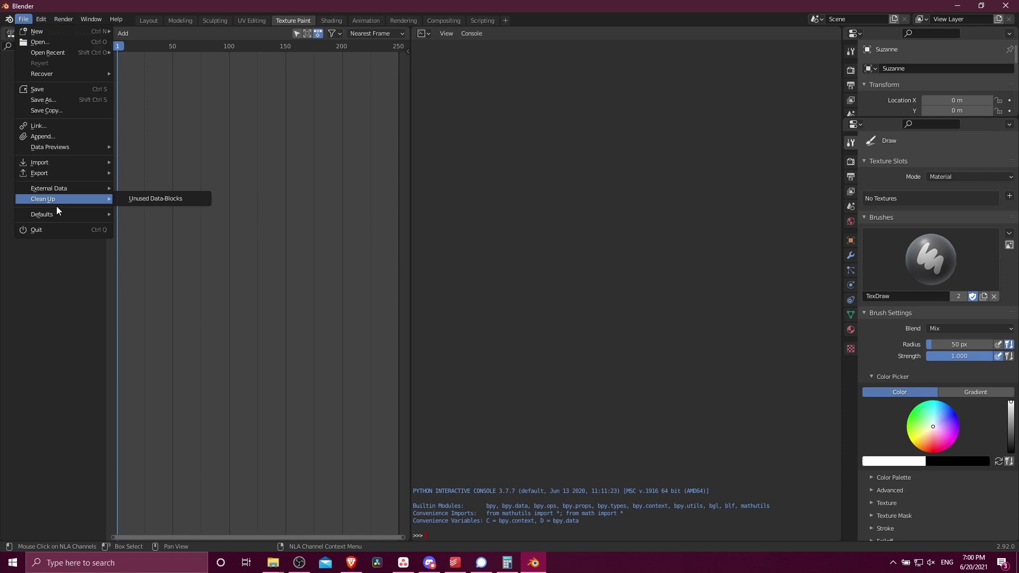
mouse_move(62, 221)
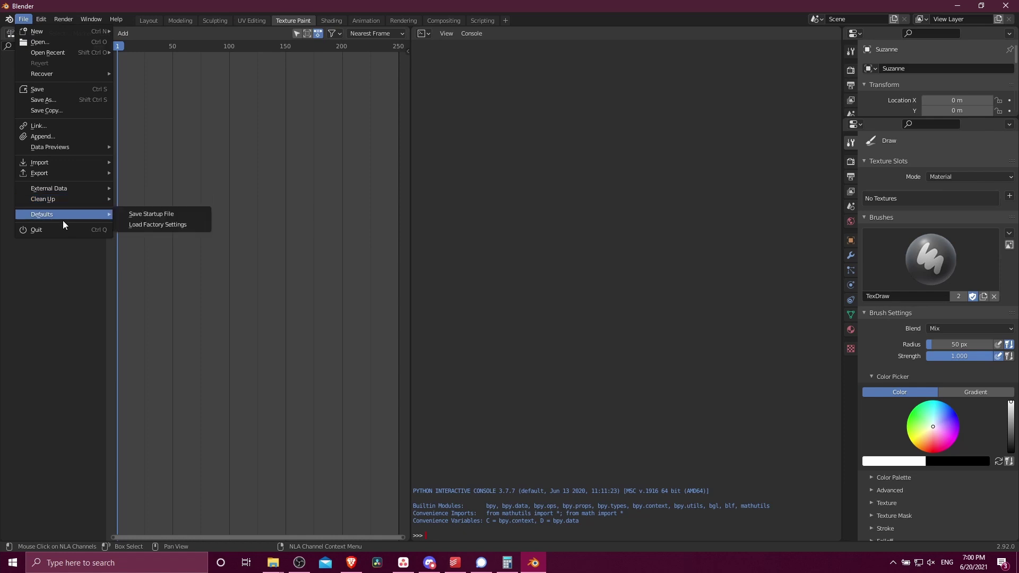
left_click(137, 217)
left_click(137, 218)
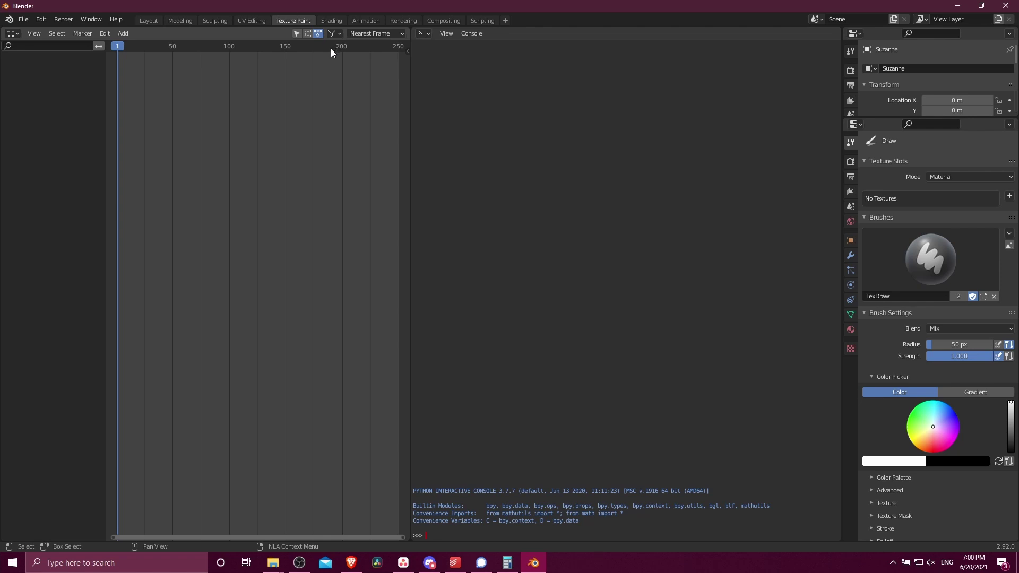
Step: From the Layout workspace, start a new General file without saving changes
left_click(149, 21)
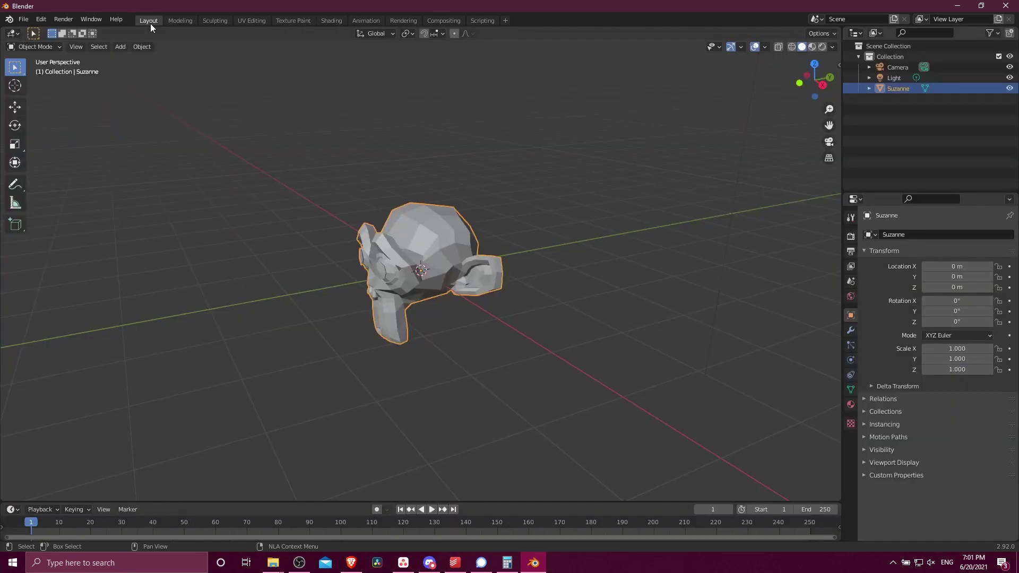
key("ctrl+n")
left_click(296, 99)
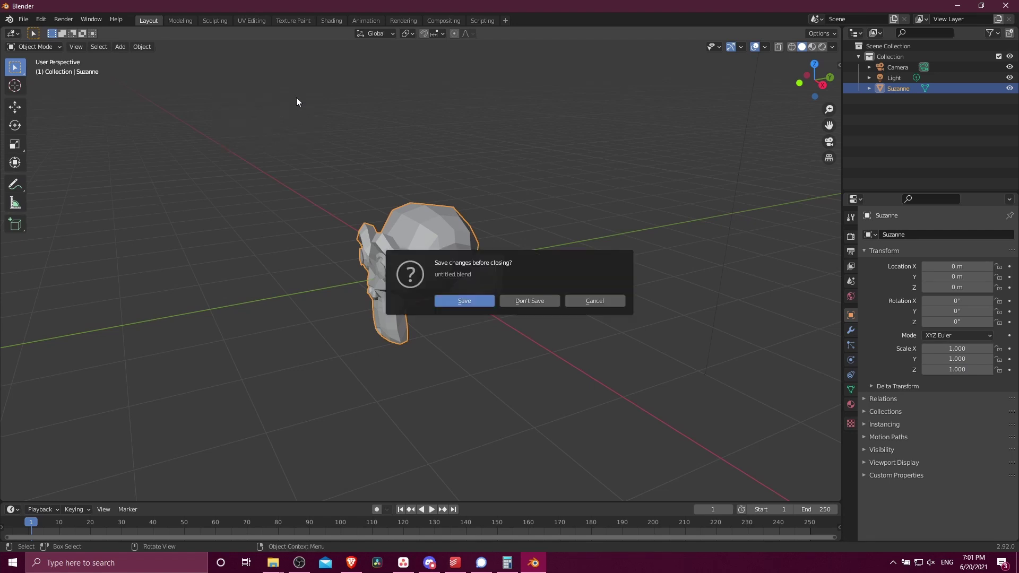
left_click(542, 302)
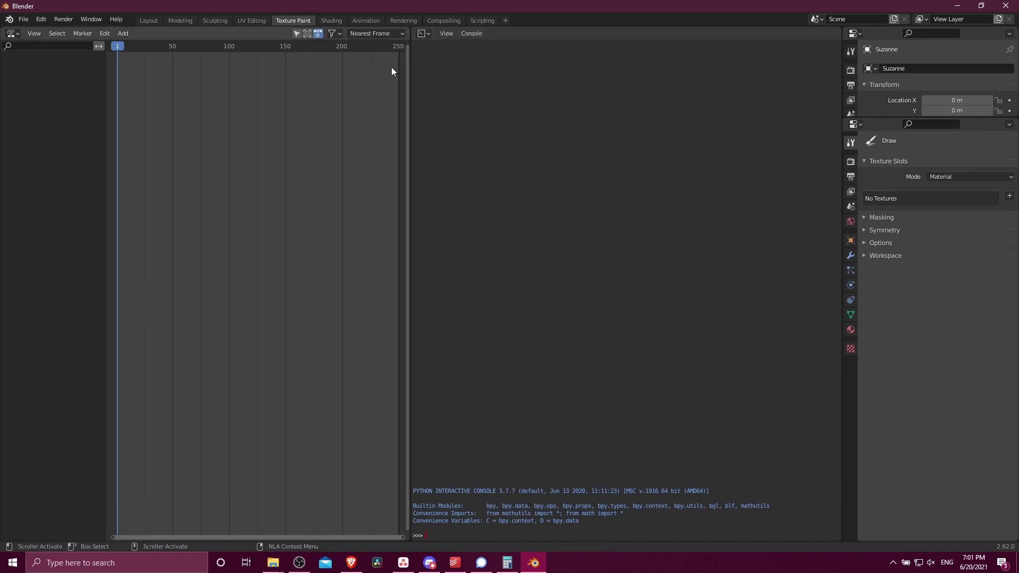
left_click(23, 20)
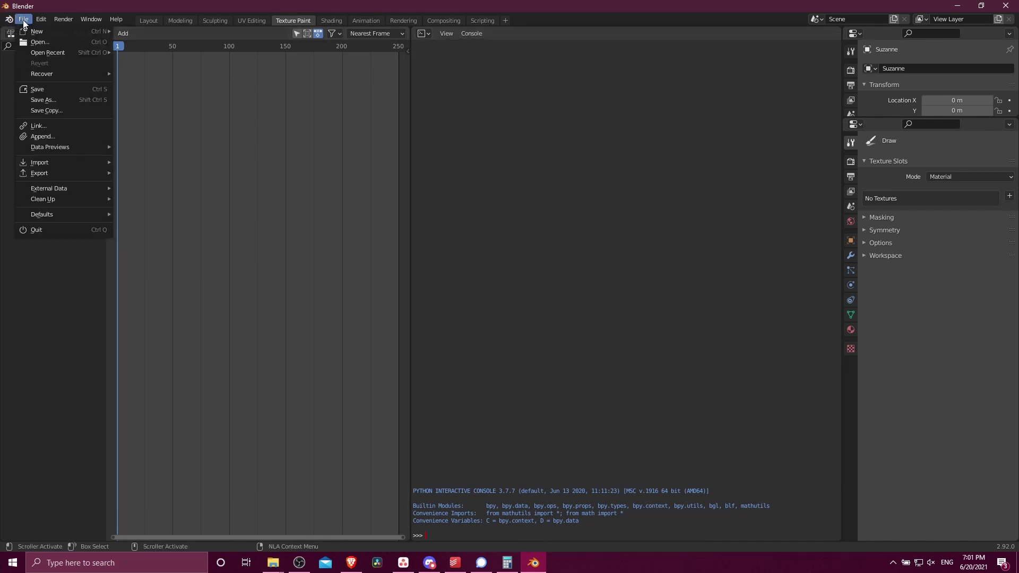
Step: Cancel a Save As, then open StartupFileTest.blend from the recent files
left_click(57, 100)
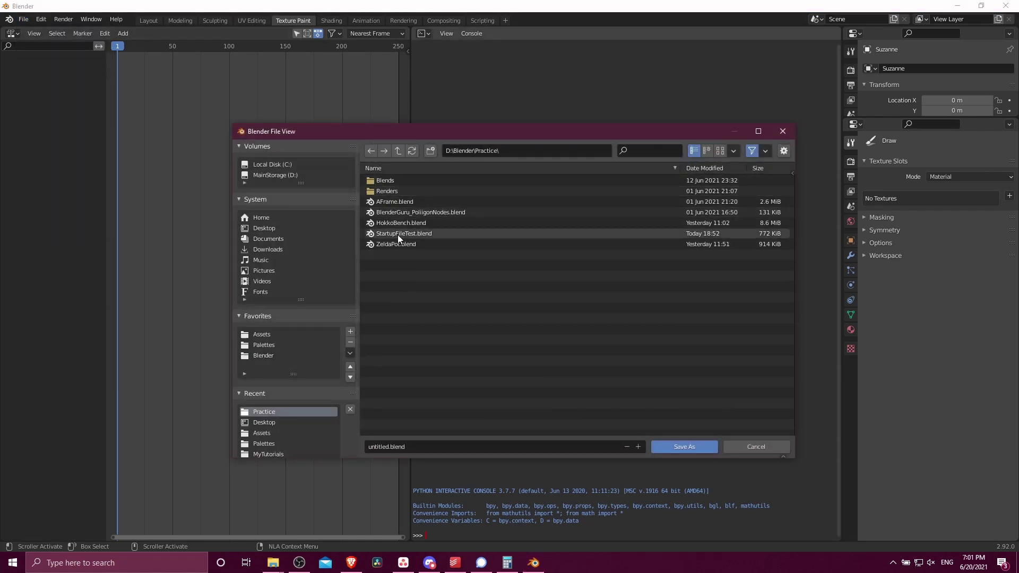
left_click(750, 447)
left_click(24, 20)
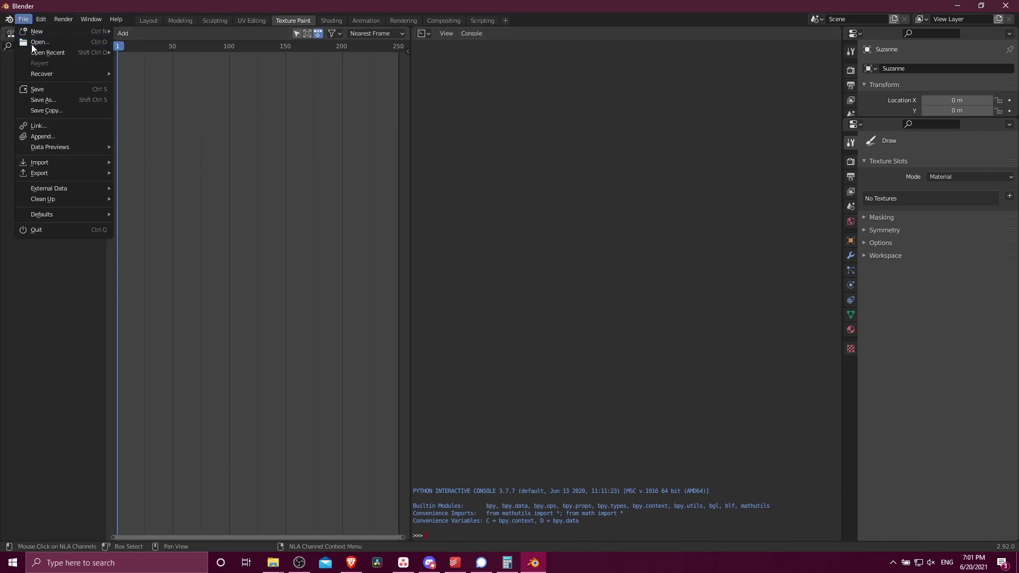
mouse_move(35, 52)
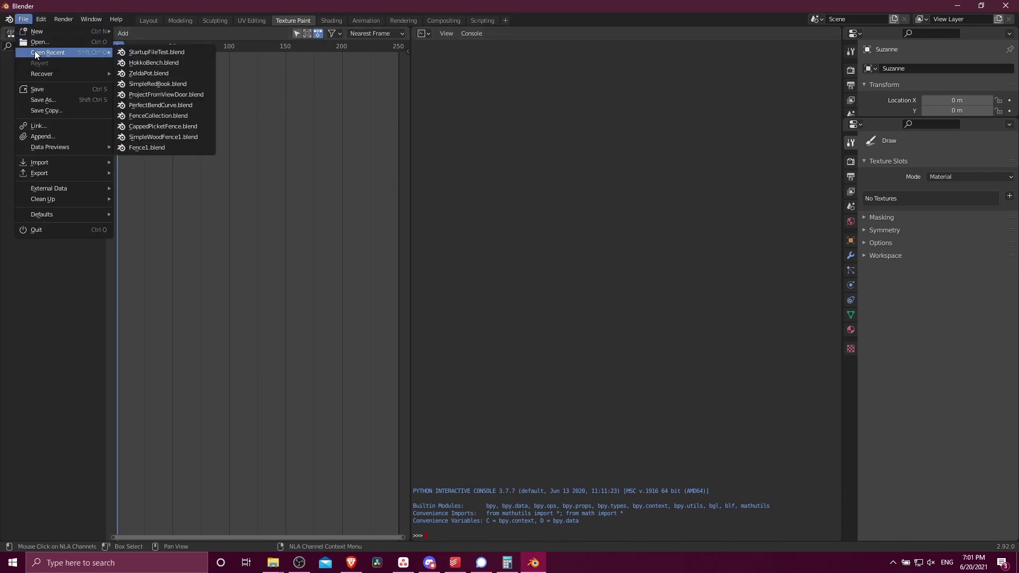
left_click(132, 52)
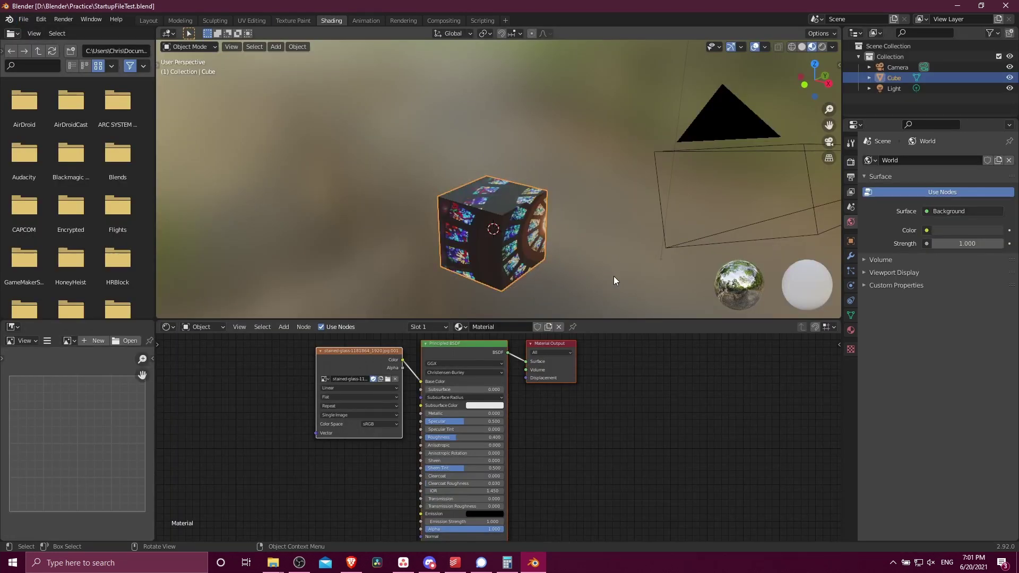
Step: Cycle through Layout, Modeling, Sculpting, UV Editing and Texture Paint, ending on Shading
left_click(150, 20)
left_click(178, 20)
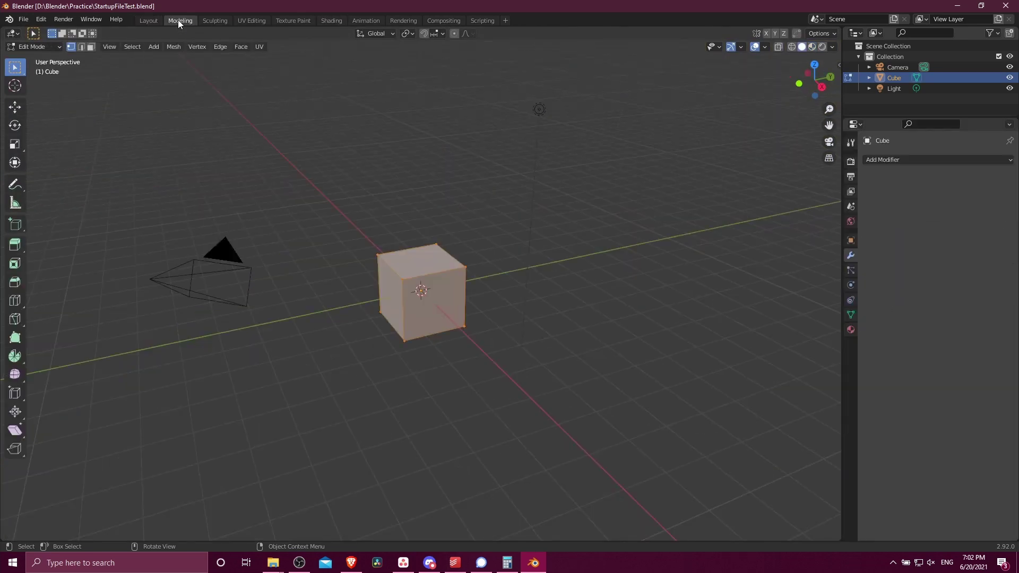
left_click(210, 21)
left_click(255, 20)
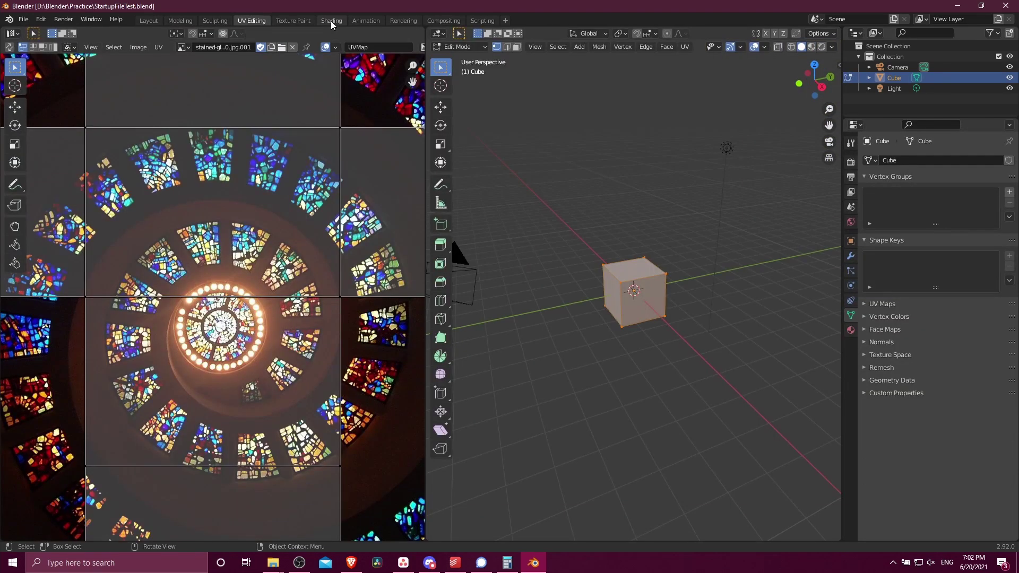
left_click(291, 21)
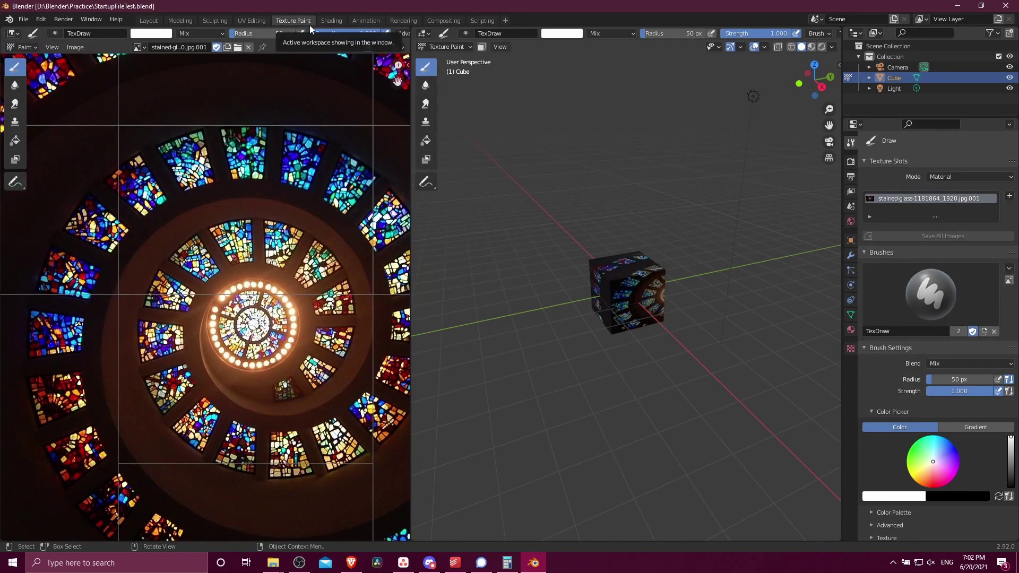
left_click(329, 21)
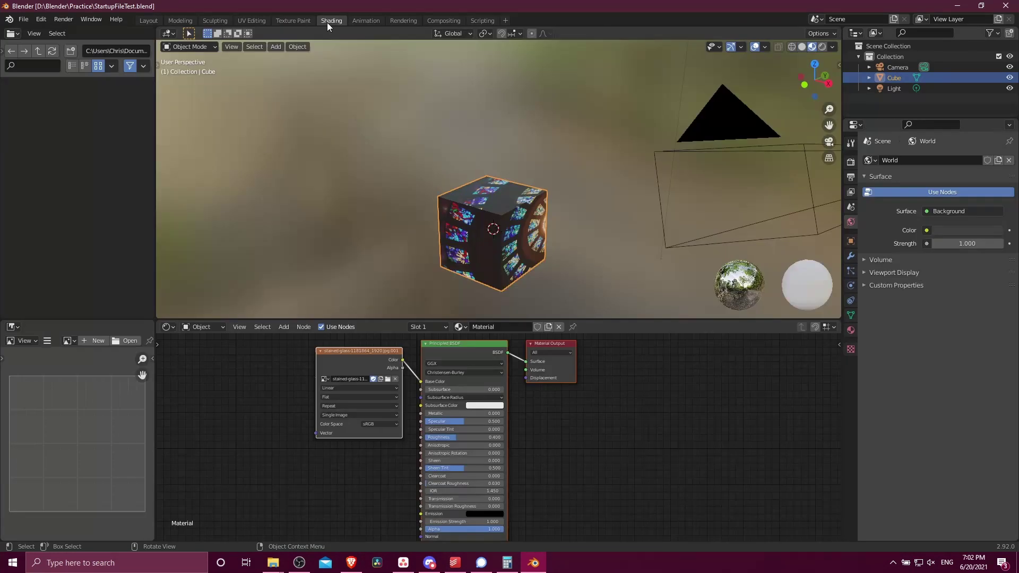
Step: Save the stained-glass cube scene as the startup file
left_click(24, 20)
mouse_move(82, 214)
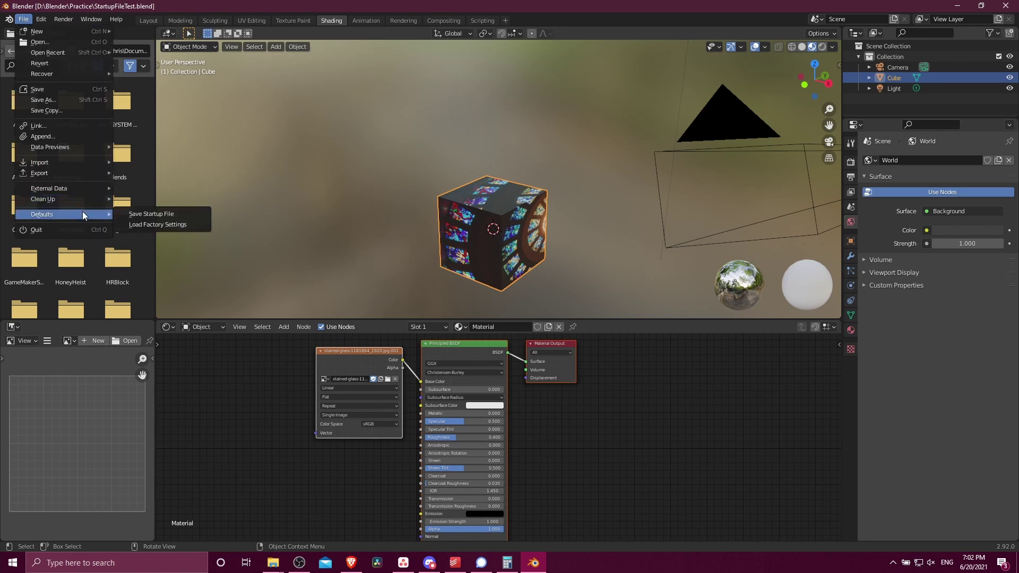
left_click(136, 214)
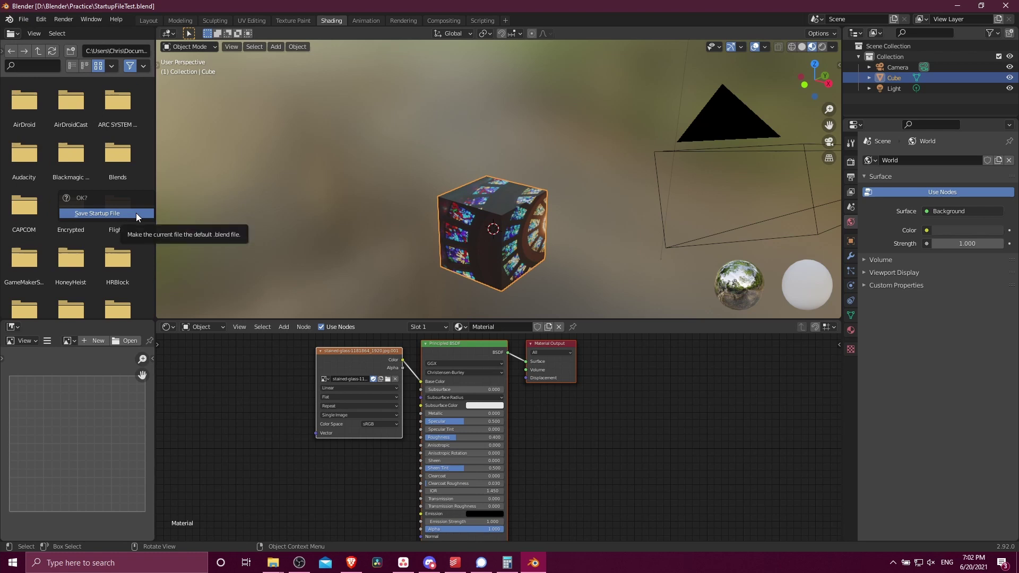
Step: Start a new General file, discarding changes to the current one
scroll(237, 187, "down", 5)
left_click(638, 299)
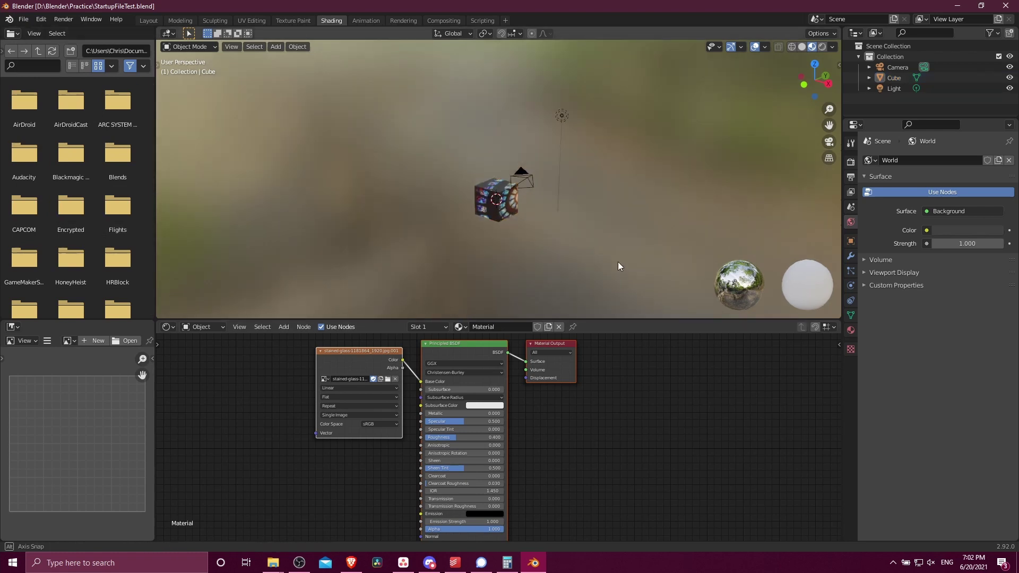
key("ctrl+n")
left_click(594, 258)
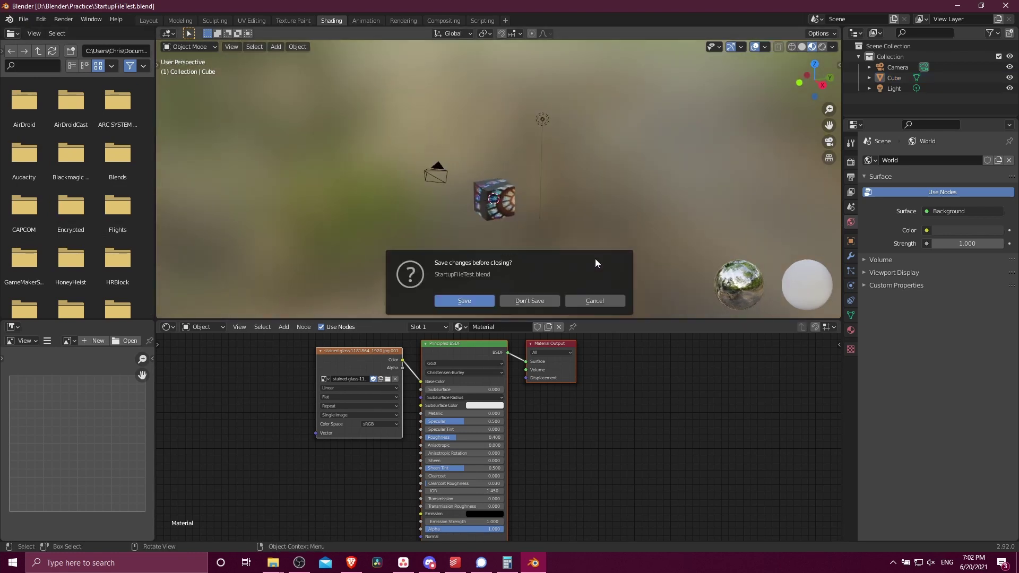
left_click(555, 304)
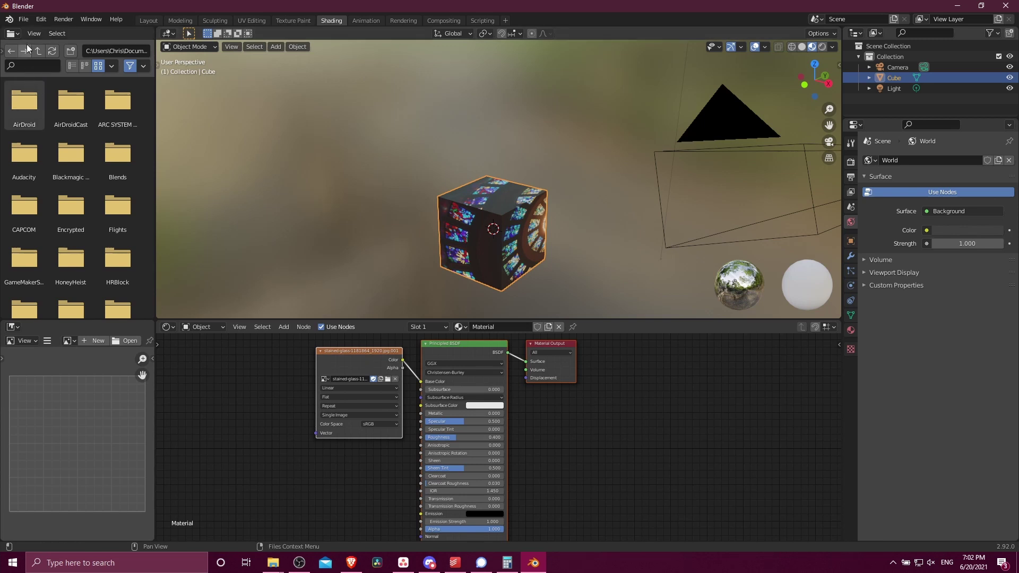
Step: Open the File menu to start reloading Blender's factory settings
left_click(23, 20)
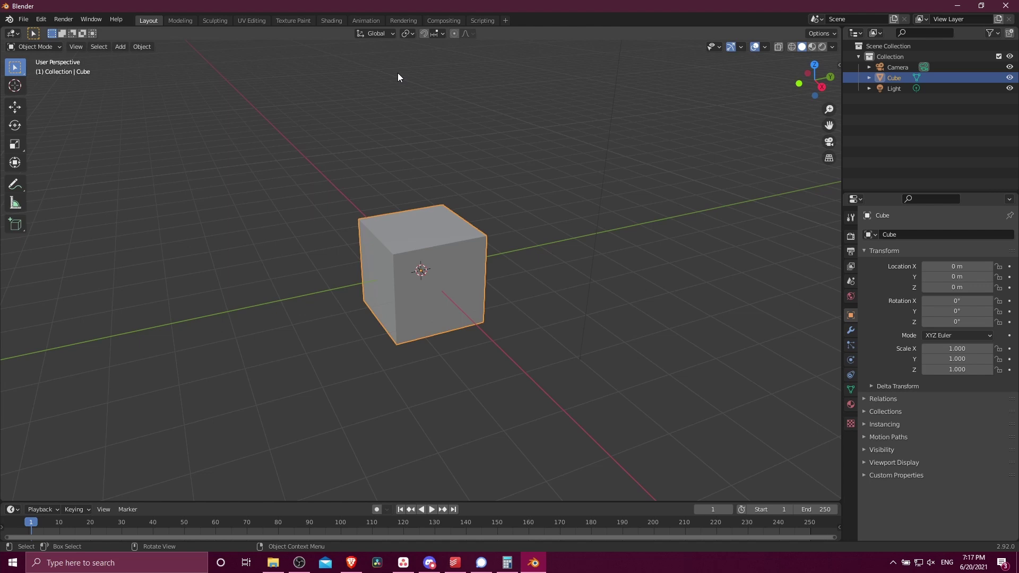
Step: In the Shading workspace, add an Image Texture node found by searching 'image'
left_click(327, 20)
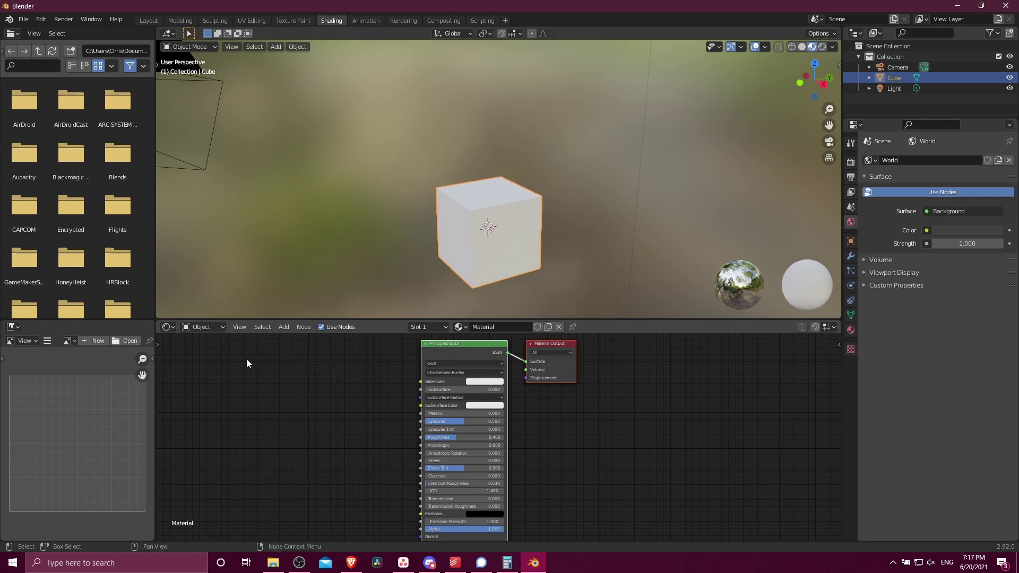
key("shift+a")
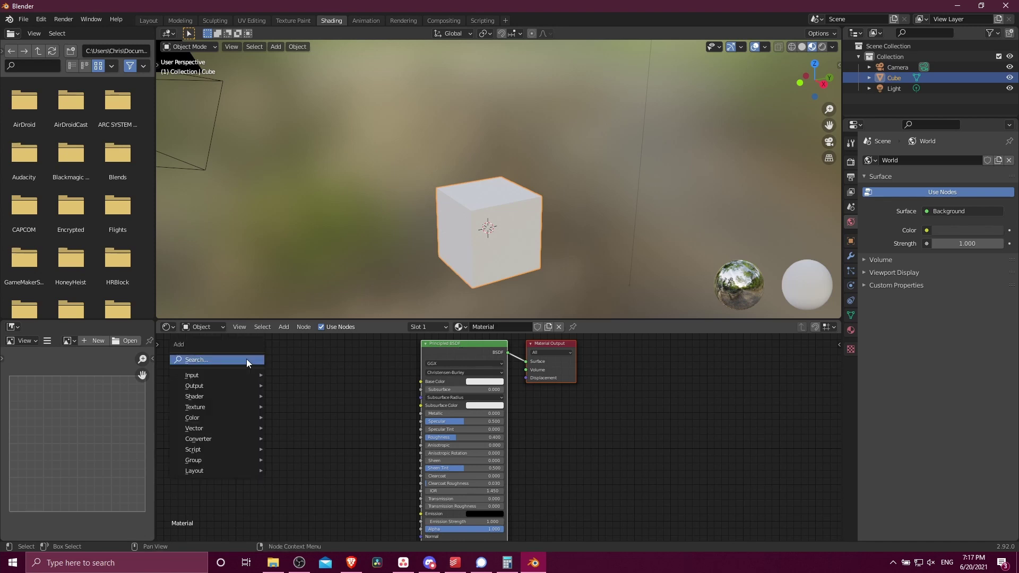
left_click(246, 359)
type("image")
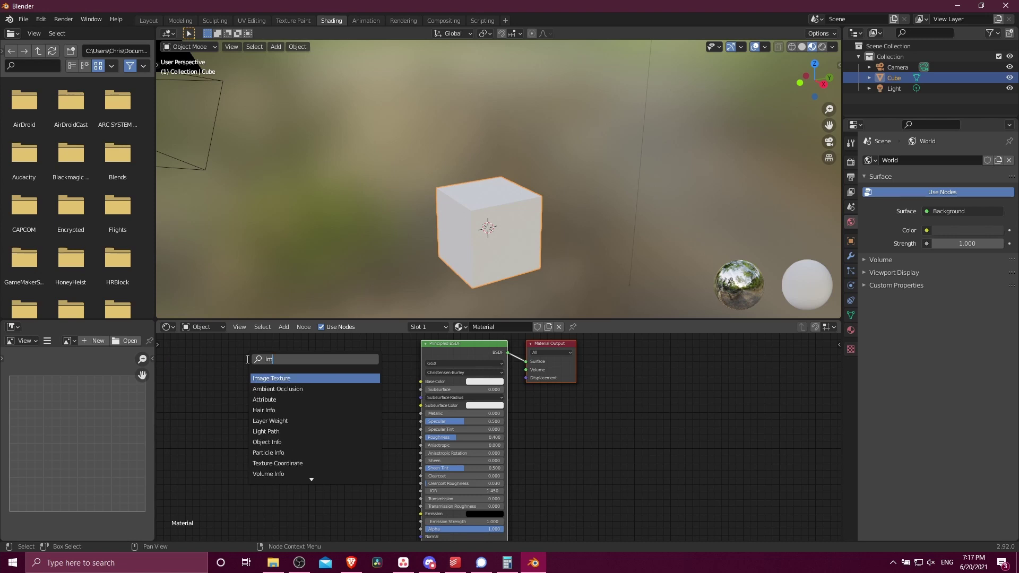
key("Return")
left_click(279, 375)
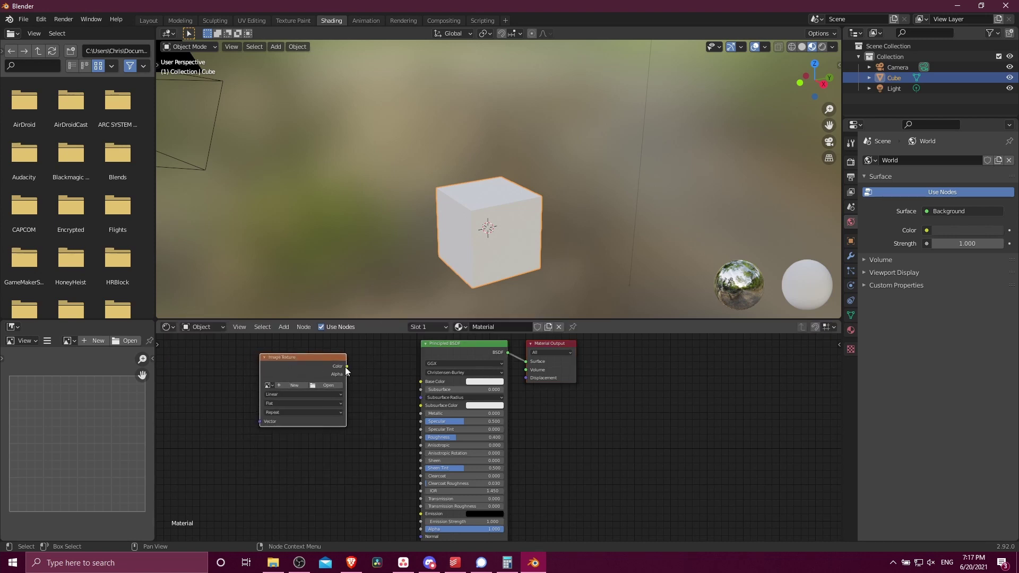
Step: Connect the Image Texture Color to the Principled BSDF Base Color and tidy the nodes
left_click_drag(346, 366, 425, 381)
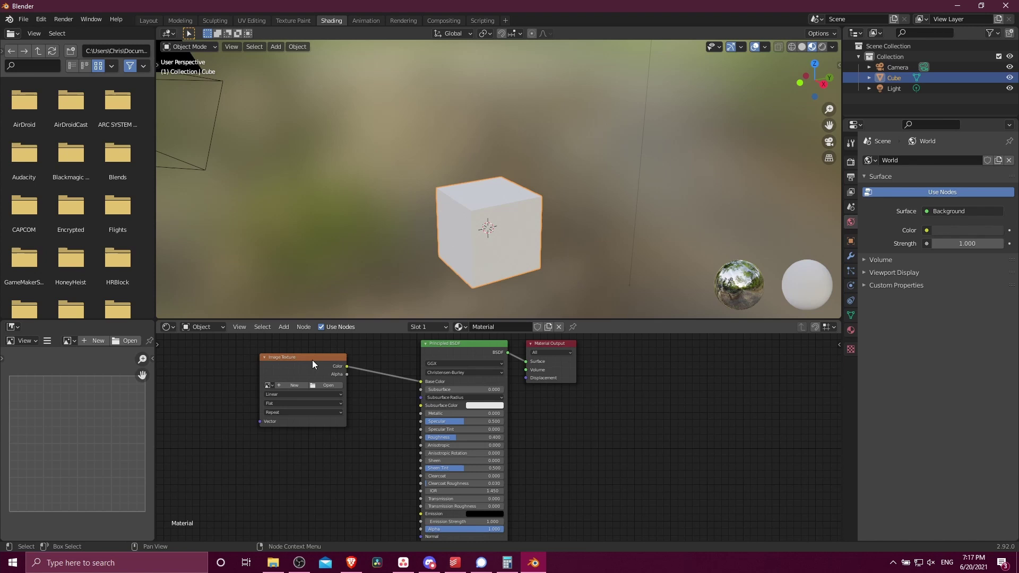
left_click_drag(312, 360, 342, 364)
scroll(343, 364, "up", 1)
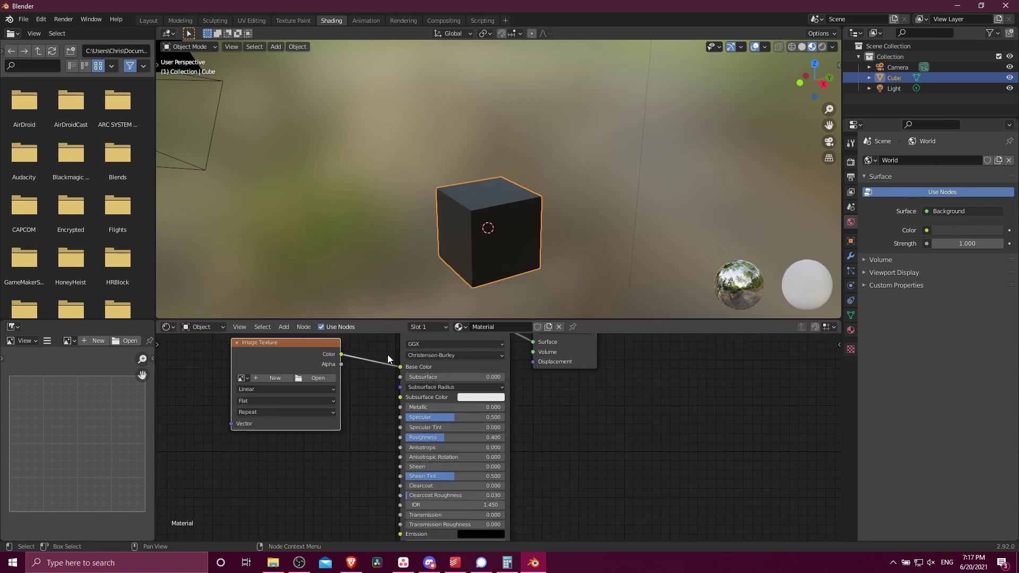
middle_click_drag(344, 365, 370, 389)
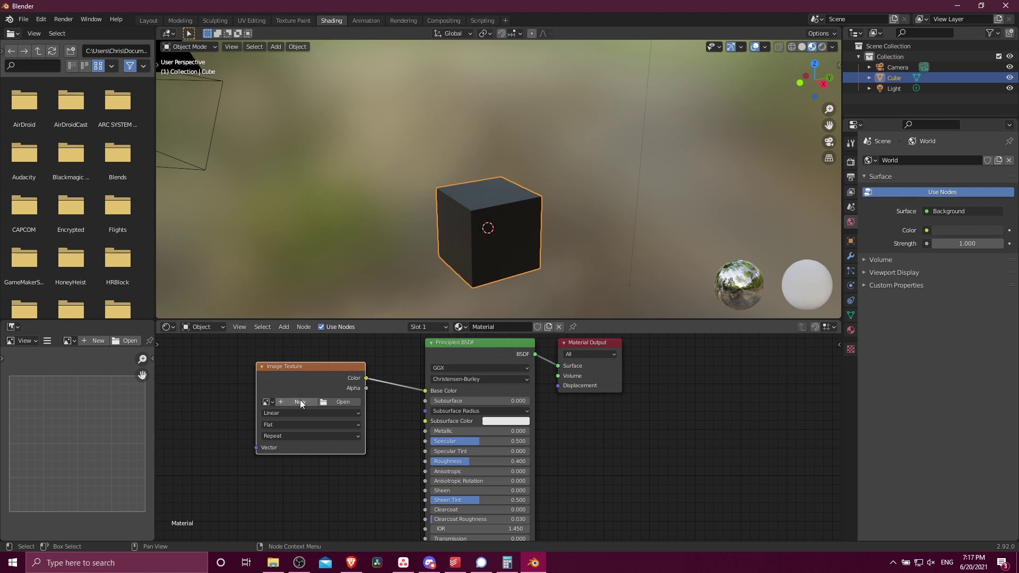
Step: Load stained-glass-1181864_1920.jpg from the Desktop into the texture and inspect the cube
left_click(330, 404)
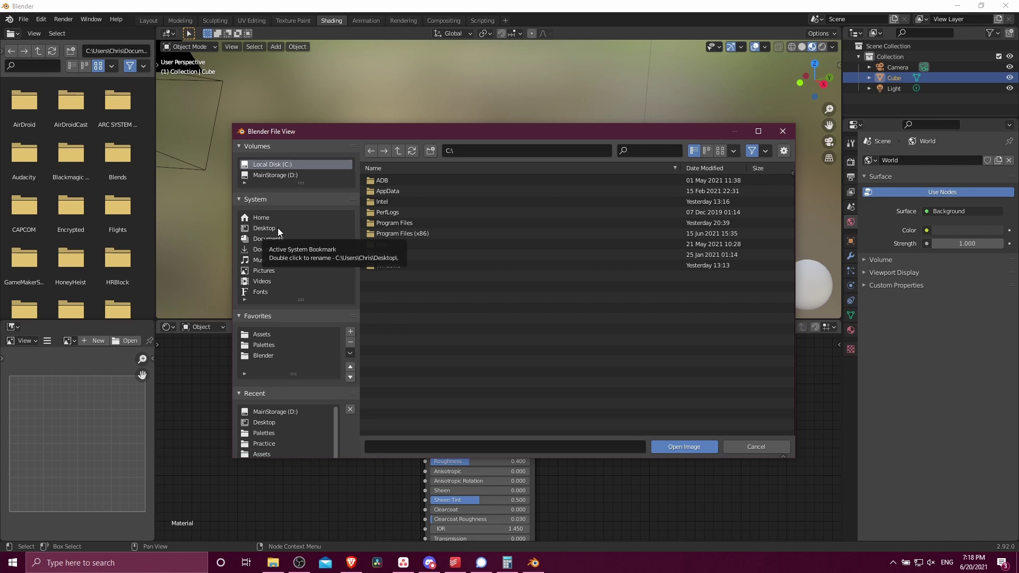
left_click(278, 228)
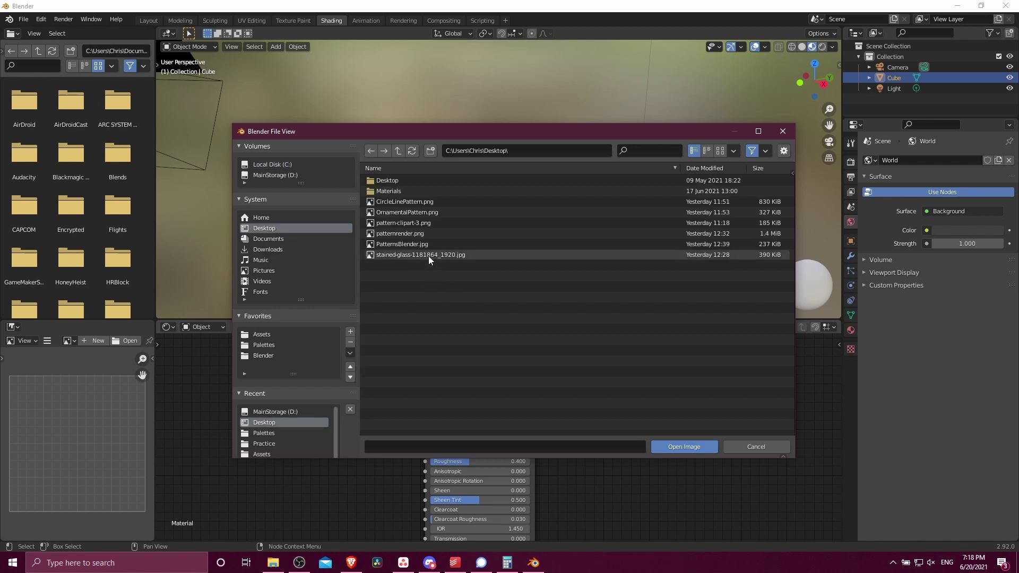
double_click(429, 256)
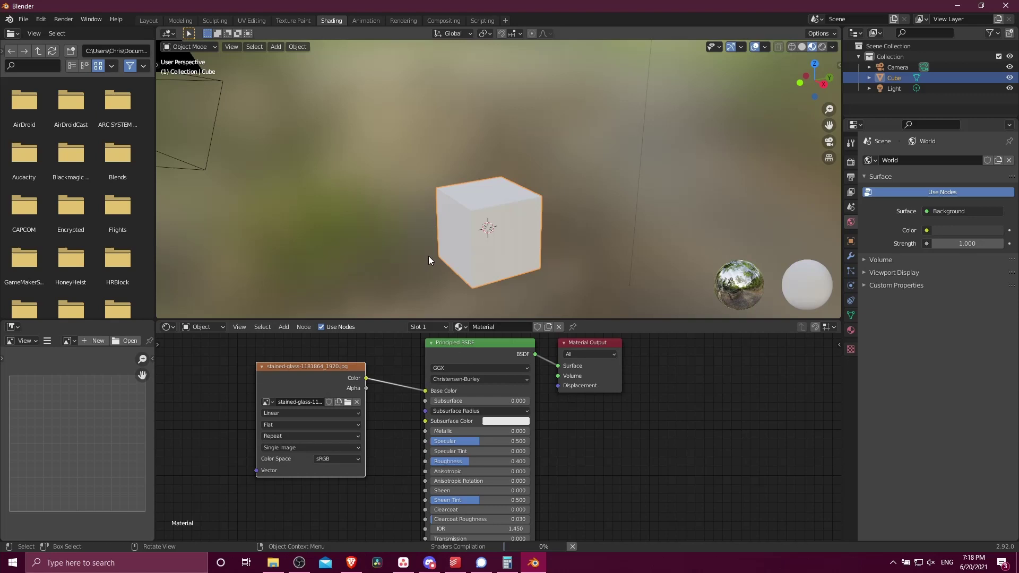
middle_click_drag(502, 218, 499, 185)
scroll(499, 184, "up", 3)
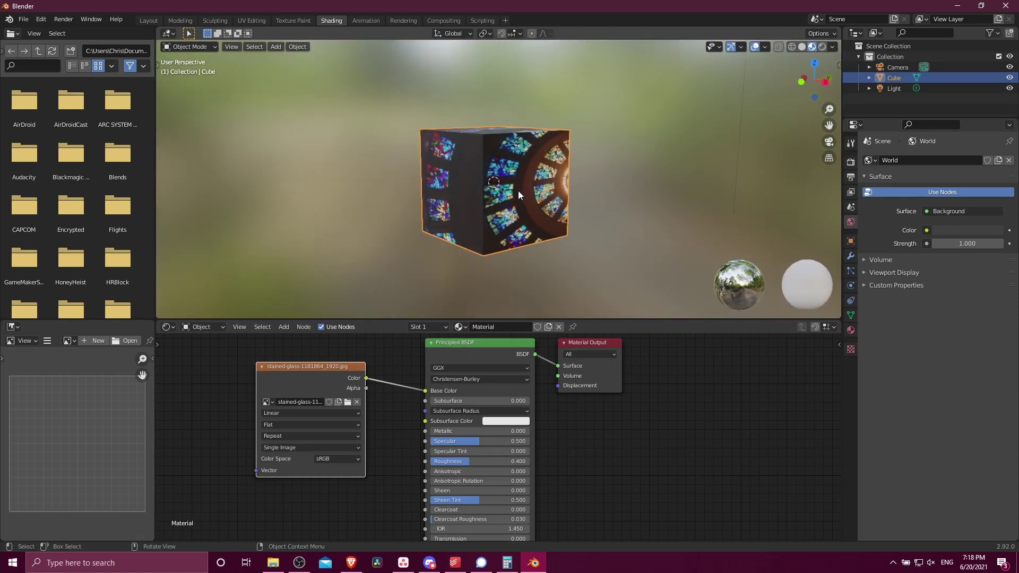
left_click(21, 19)
Step: Save the stained-glass cube scene as the startup file
mouse_move(75, 214)
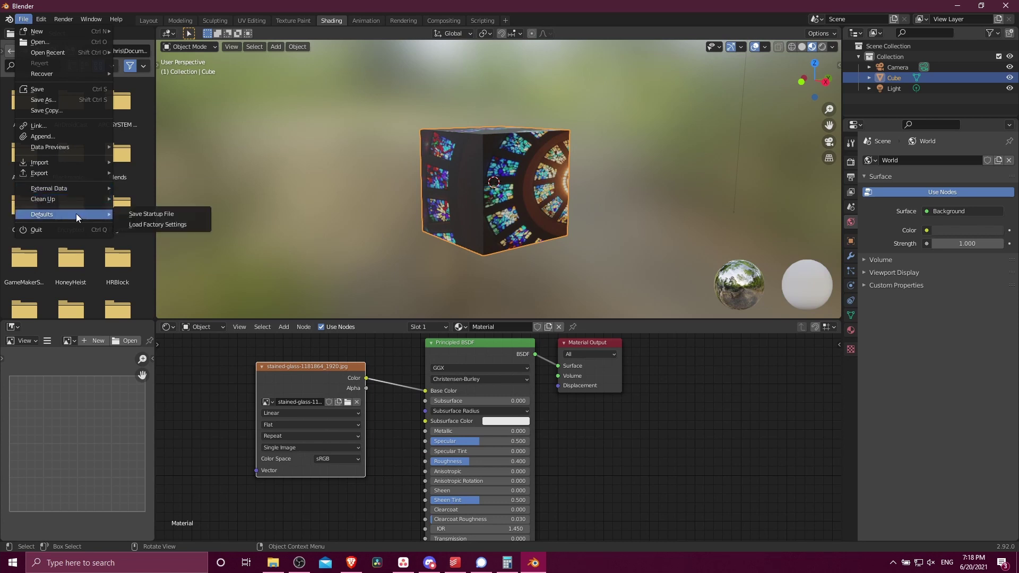
left_click(132, 213)
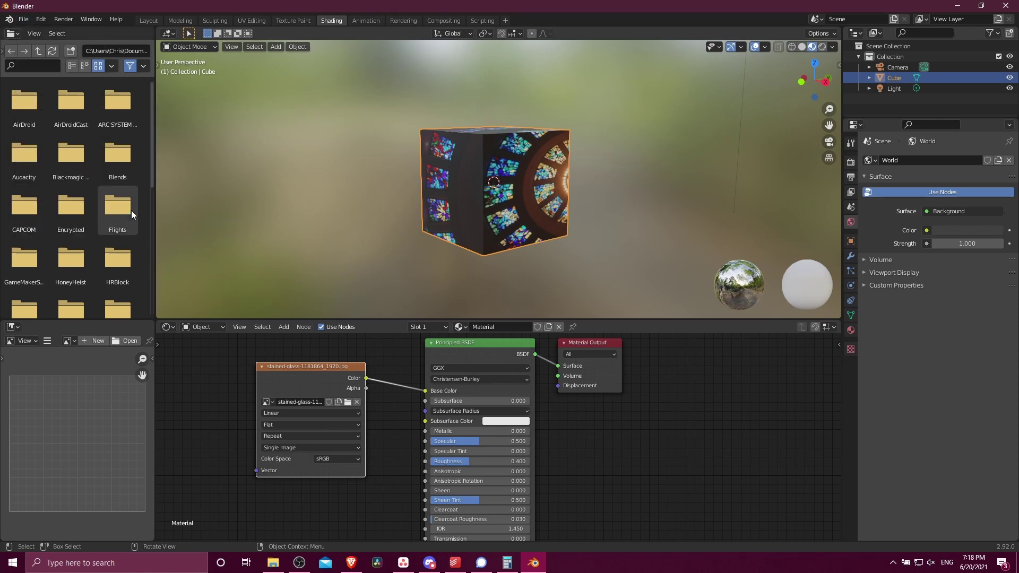
scroll(347, 213, "down", 1)
scroll(348, 210, "down", 2)
left_click(348, 210)
scroll(619, 231, "down", 2)
middle_click_drag(619, 232, 586, 236)
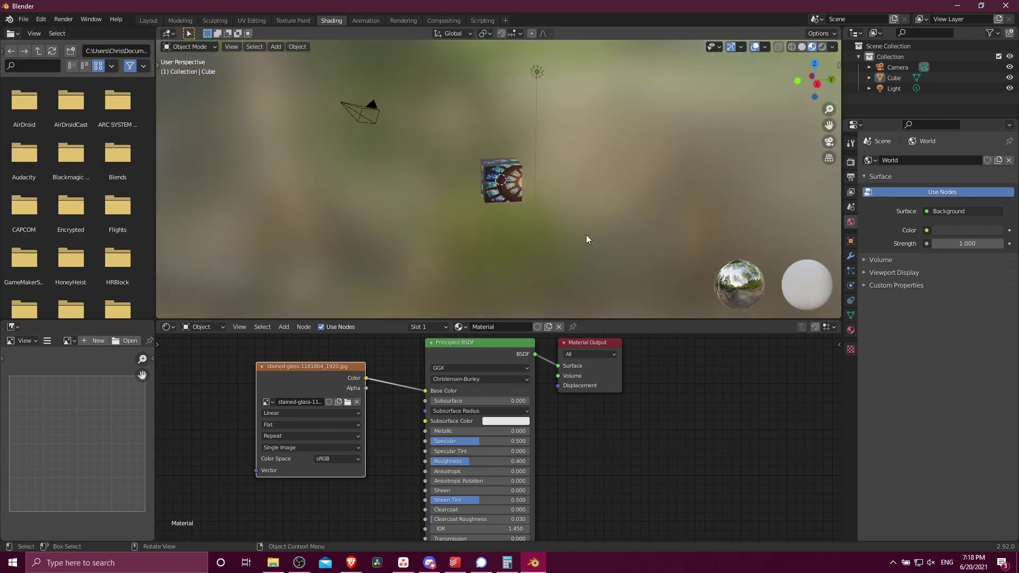
Step: Start a new General file without saving, then check the Image Texture's image list
key("ctrl+n")
left_click(586, 235)
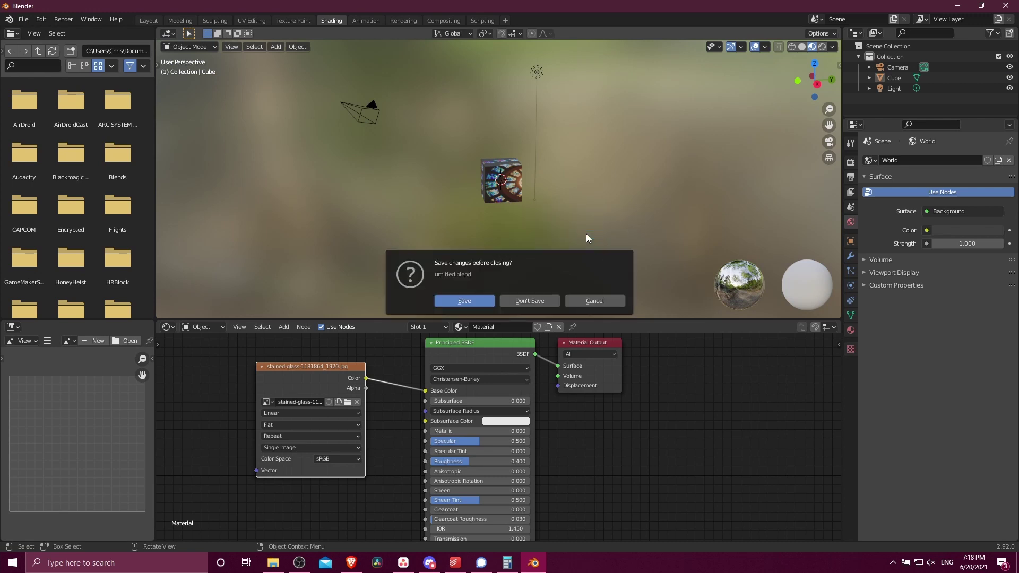
left_click(535, 297)
scroll(451, 204, "up", 3)
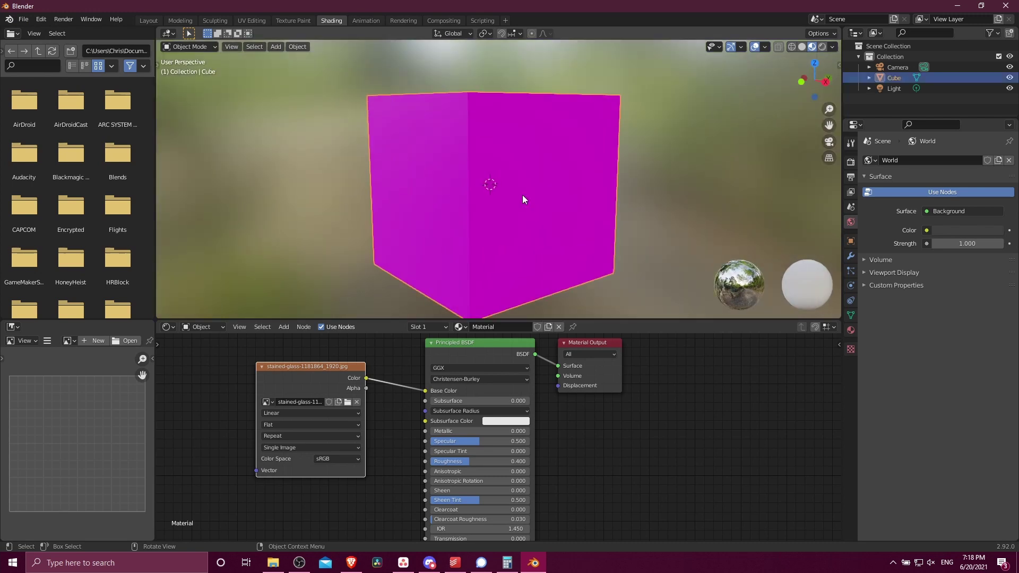
left_click_drag(305, 387, 263, 395)
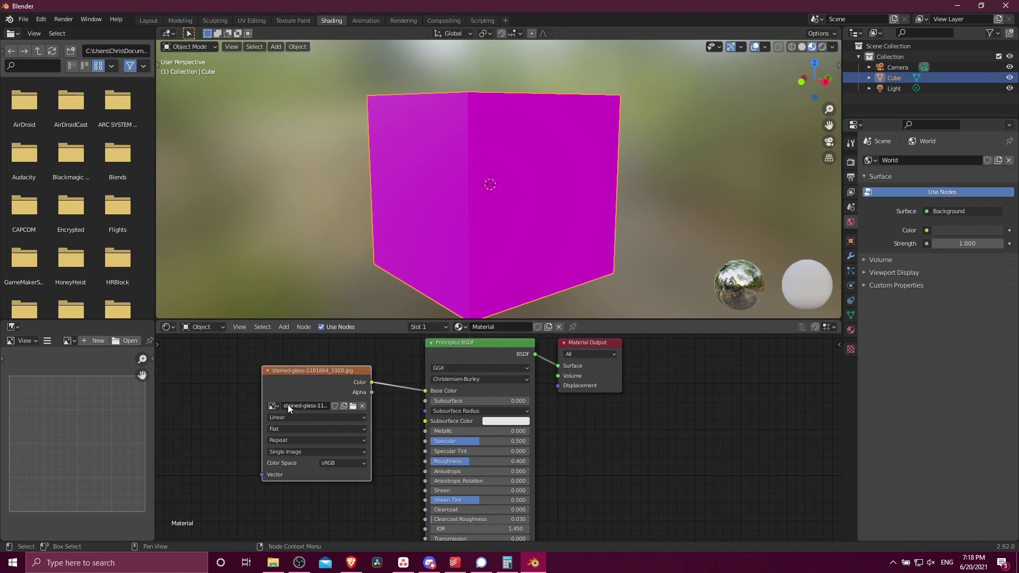
left_click(273, 406)
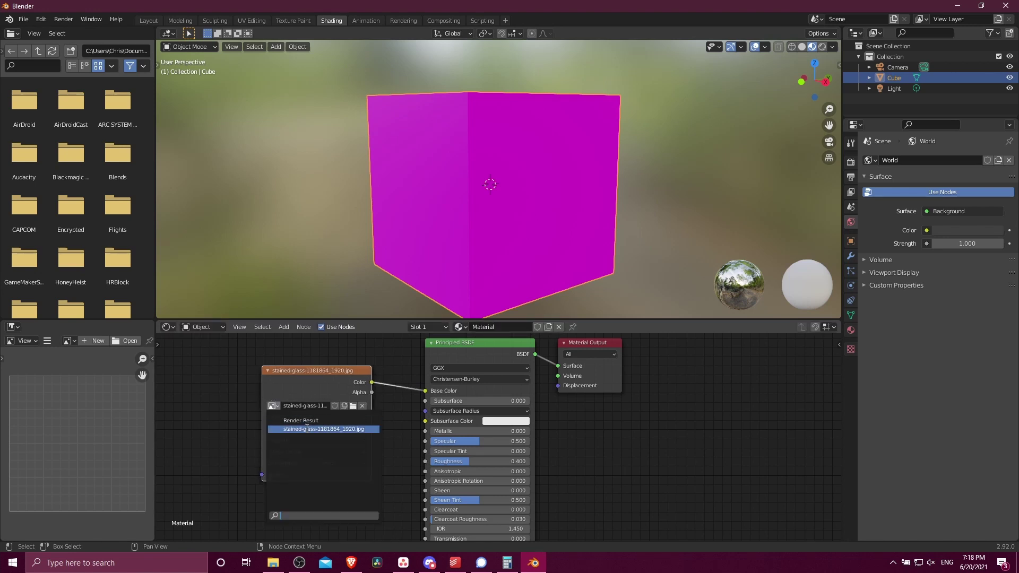
left_click(270, 404)
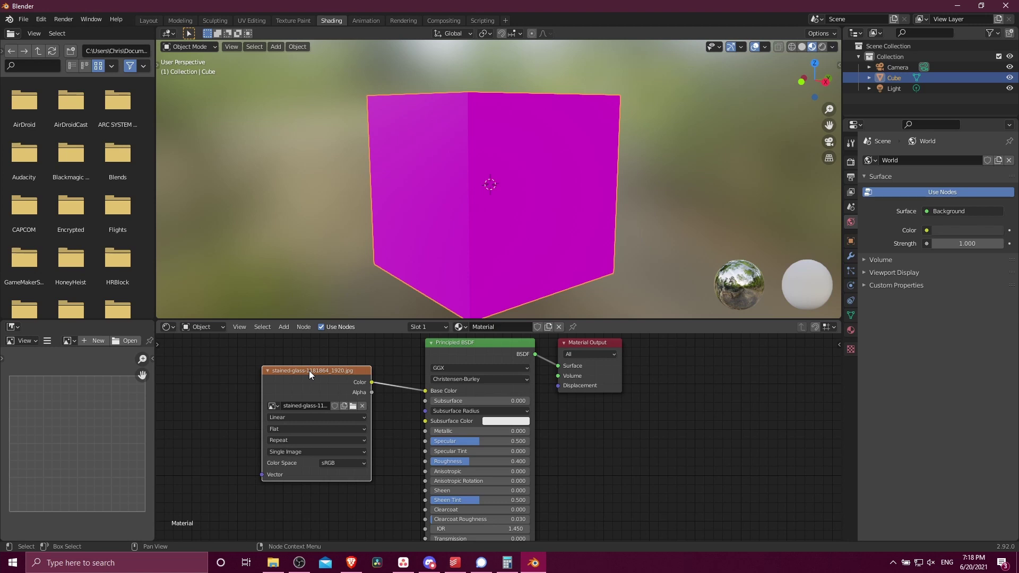
Step: Reload stained-glass-1181864_1920.jpg from D:\Blender\Practice into the Image Texture and inspect the cube
left_click(274, 559)
left_click(274, 559)
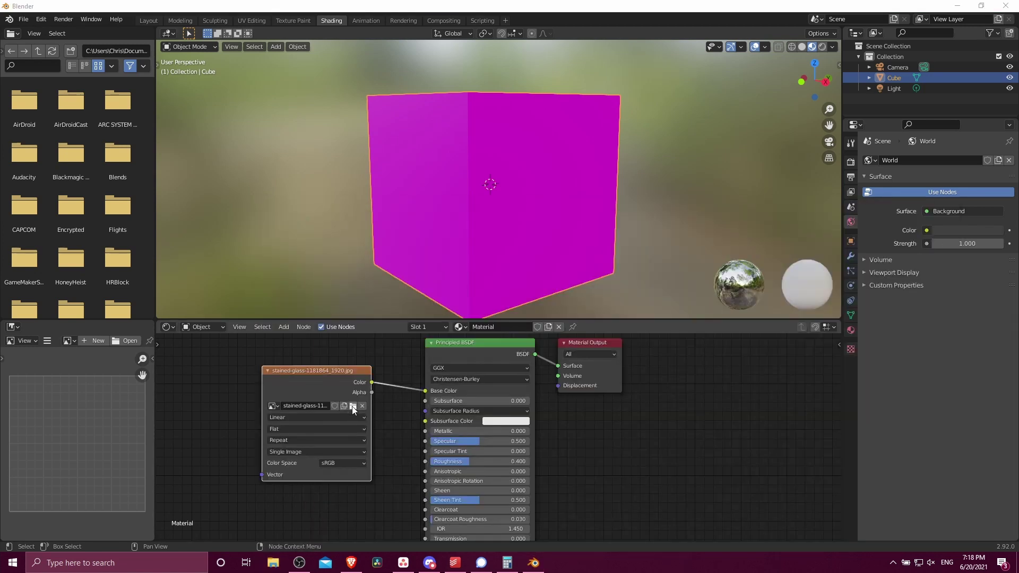
left_click(353, 407)
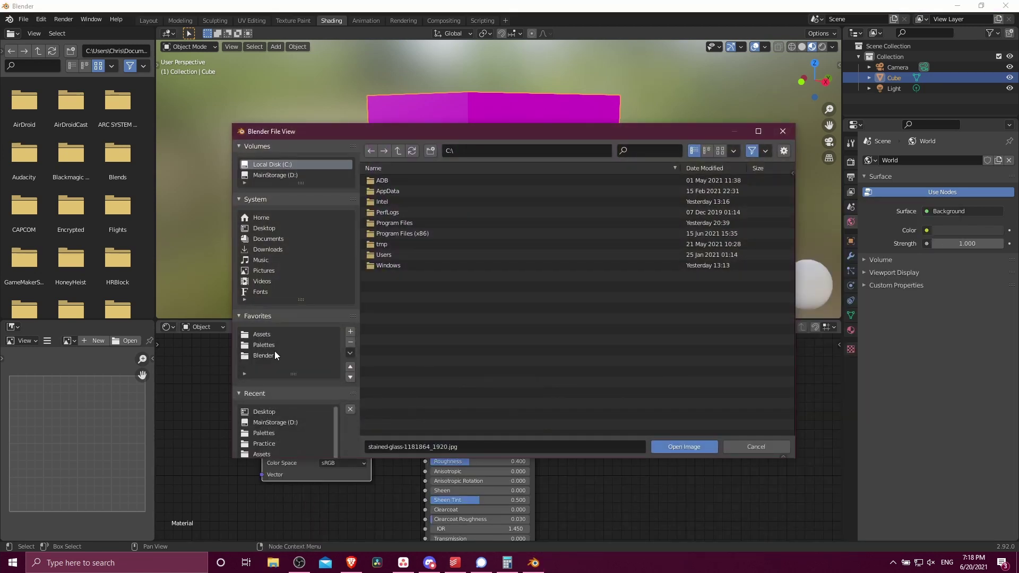
left_click(275, 355)
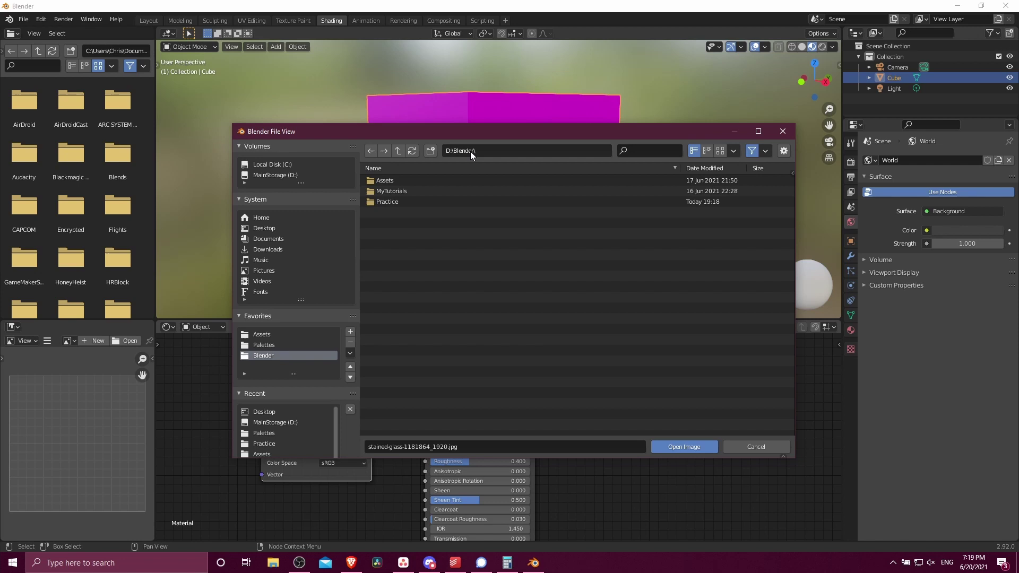
left_click(407, 181)
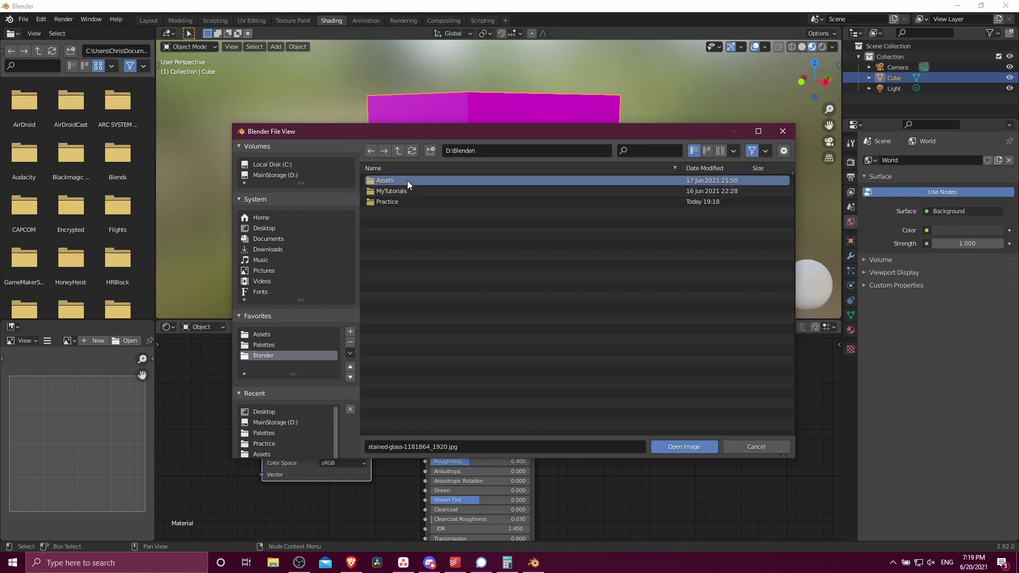
double_click(406, 201)
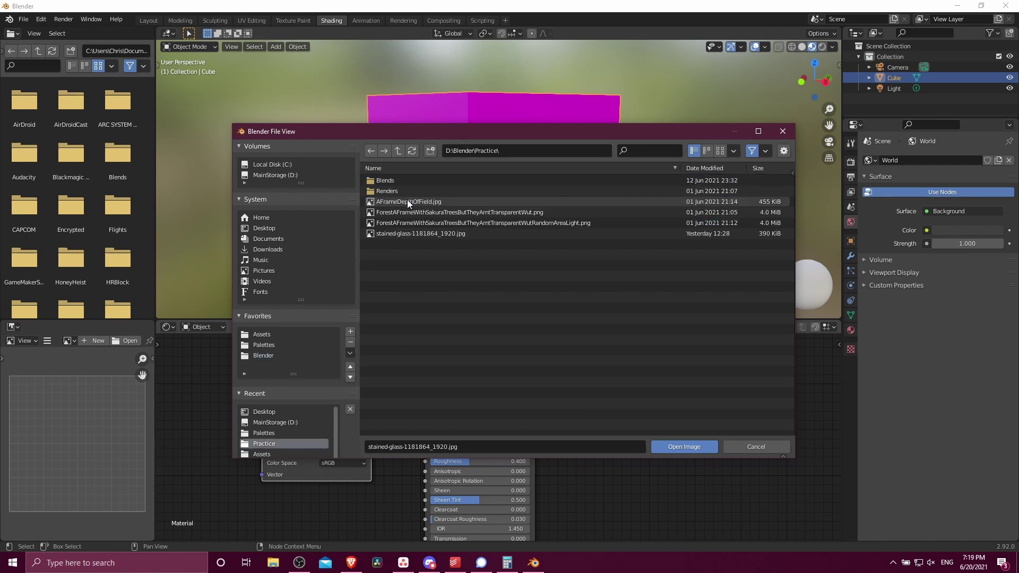
double_click(396, 234)
middle_click_drag(397, 233, 452, 228)
Step: Save the re-textured cube scene as the startup file, confirming the prompt
left_click(24, 20)
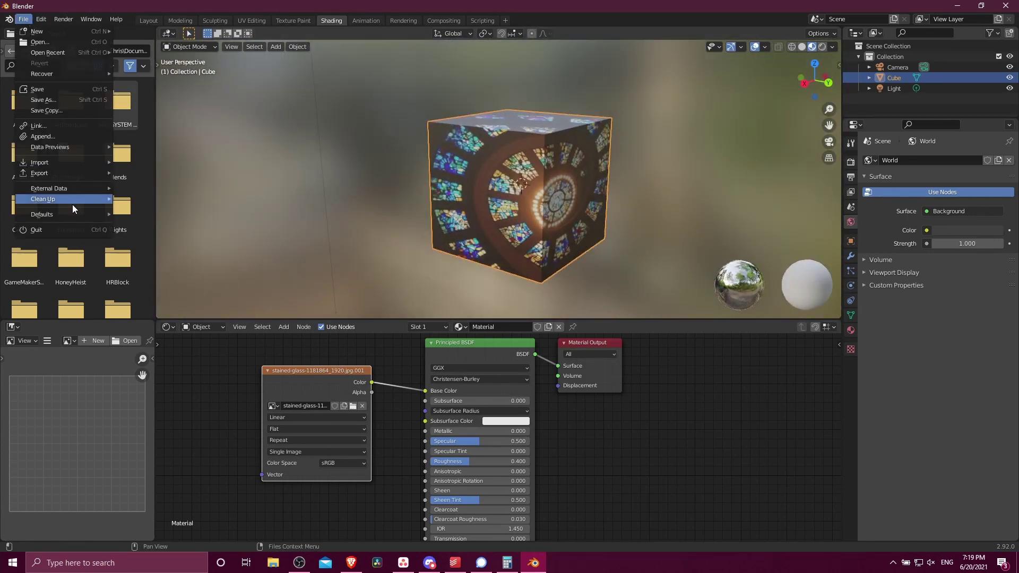
mouse_move(75, 216)
left_click(160, 216)
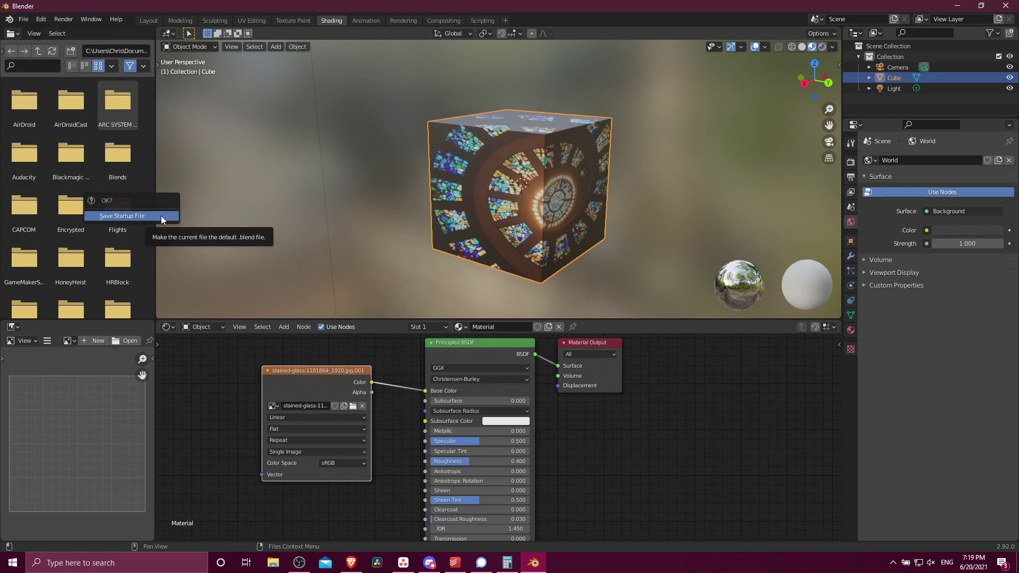
left_click(161, 215)
scroll(314, 226, "down", 6)
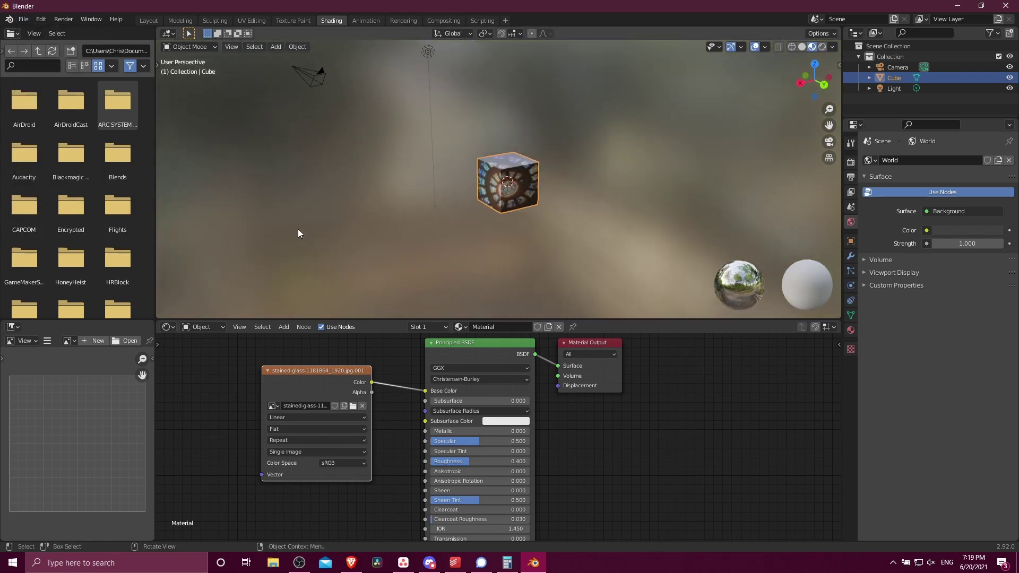
Step: Start a new General file, choosing Don't Save
key("ctrl+n")
left_click(299, 229)
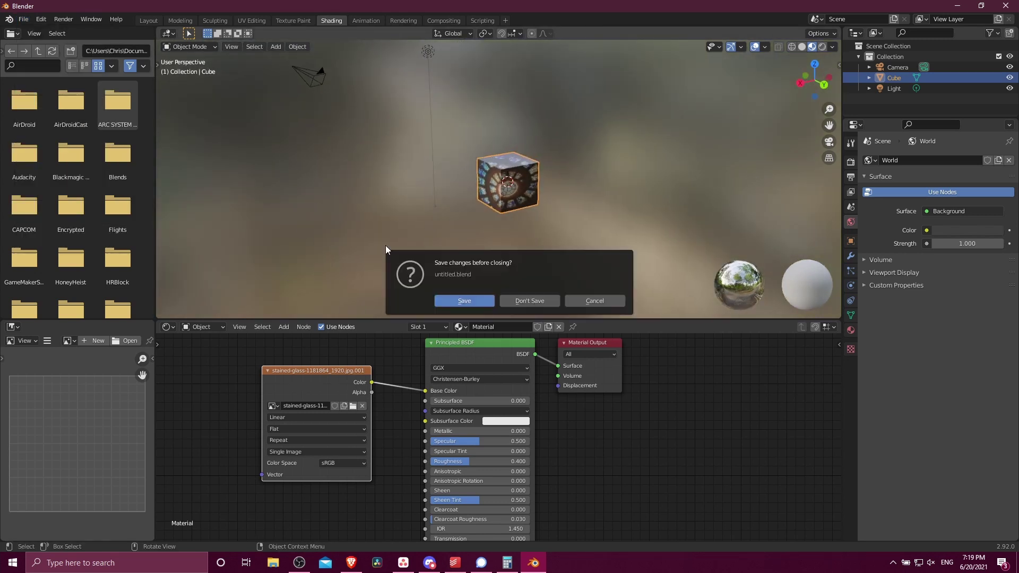
left_click(543, 298)
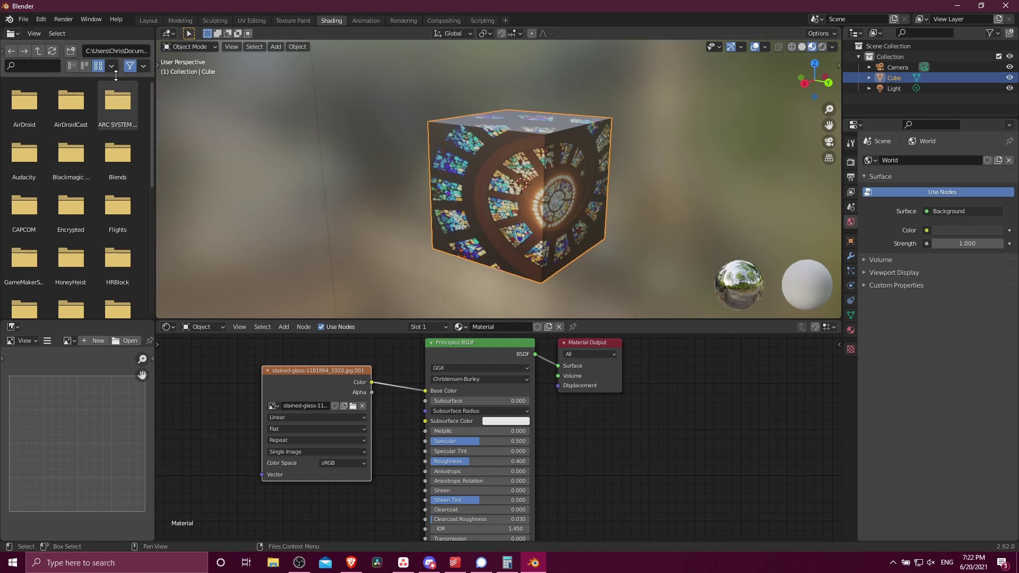
Step: In Preferences, set Minimum Grid Spacing to 30 px
left_click(41, 19)
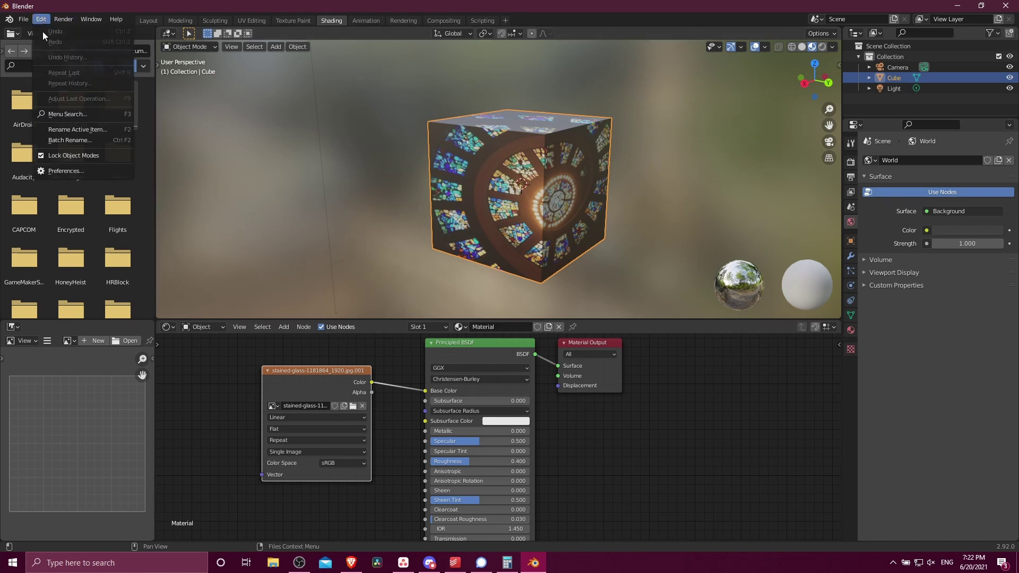
left_click(66, 170)
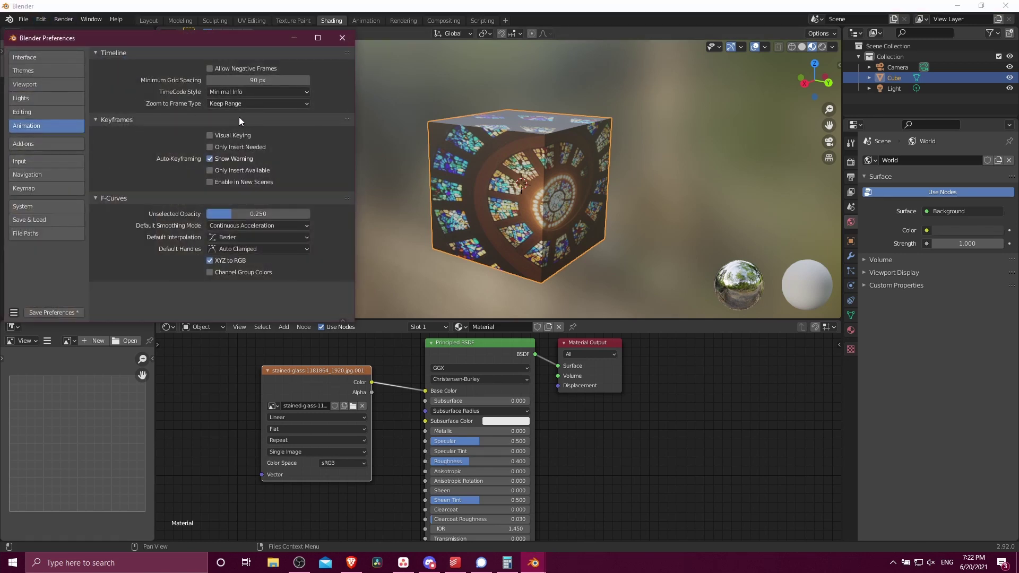
left_click(238, 79)
type("30")
key("Return")
Step: Enable the MeasureIt, Precision Drawing Tools and Stored Views add-ons and close Preferences
left_click(43, 144)
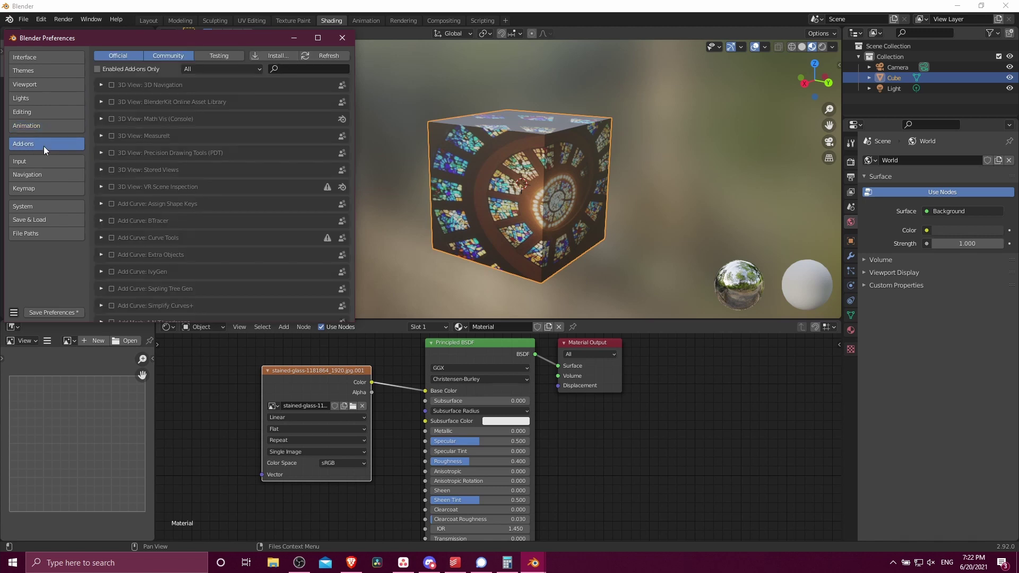
left_click(111, 136)
left_click(112, 153)
left_click(111, 170)
left_click(341, 38)
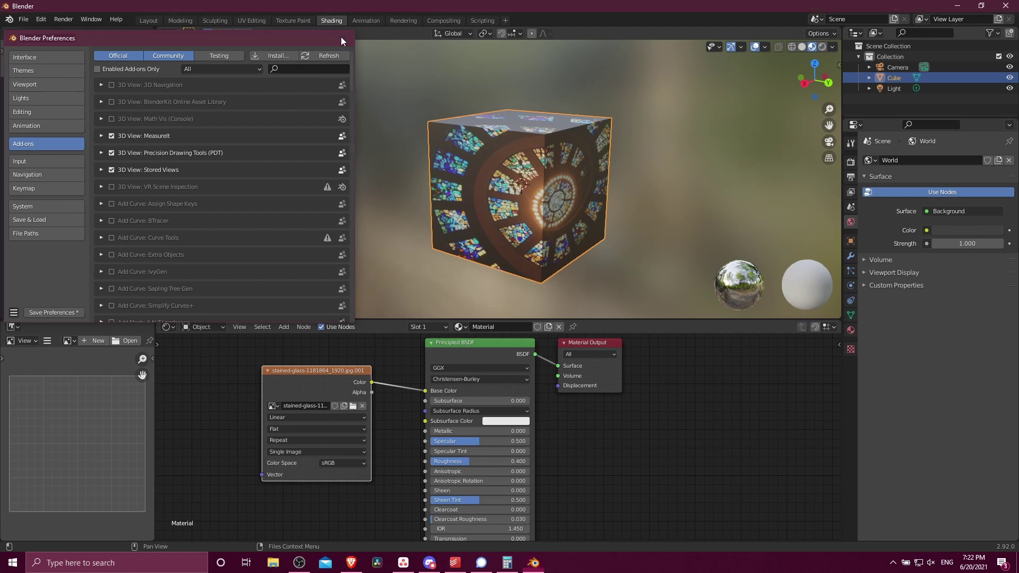
left_click(23, 19)
Step: In Preferences, set Minimum Grid Spacing to 45 px and untick the Stored Views add-on
mouse_move(79, 31)
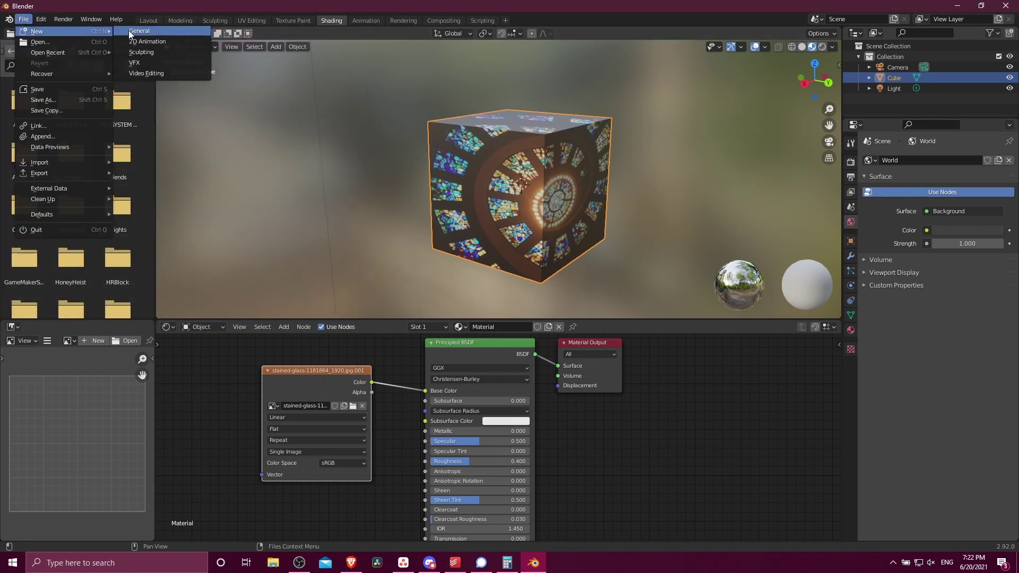
left_click(41, 19)
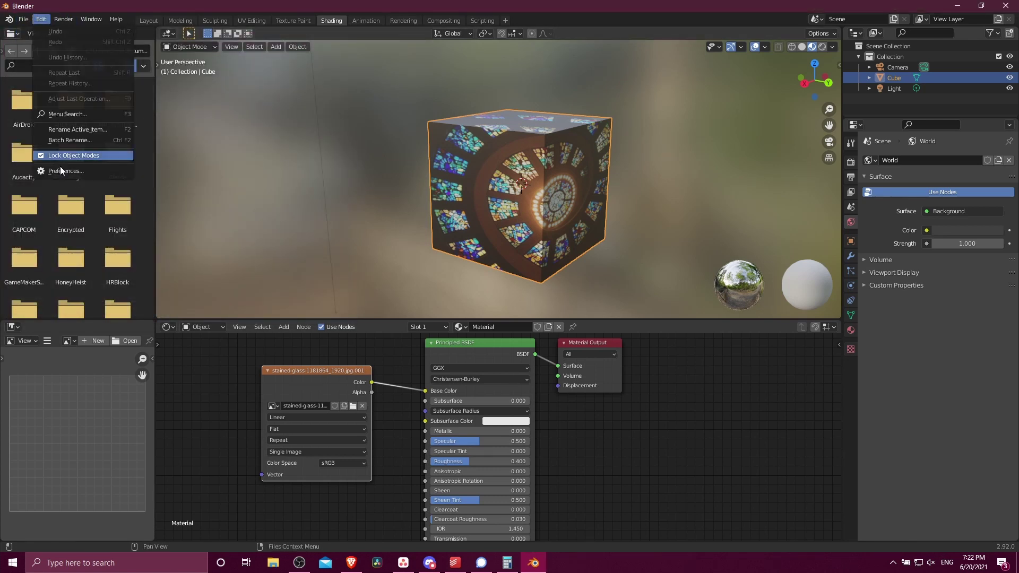
left_click(63, 170)
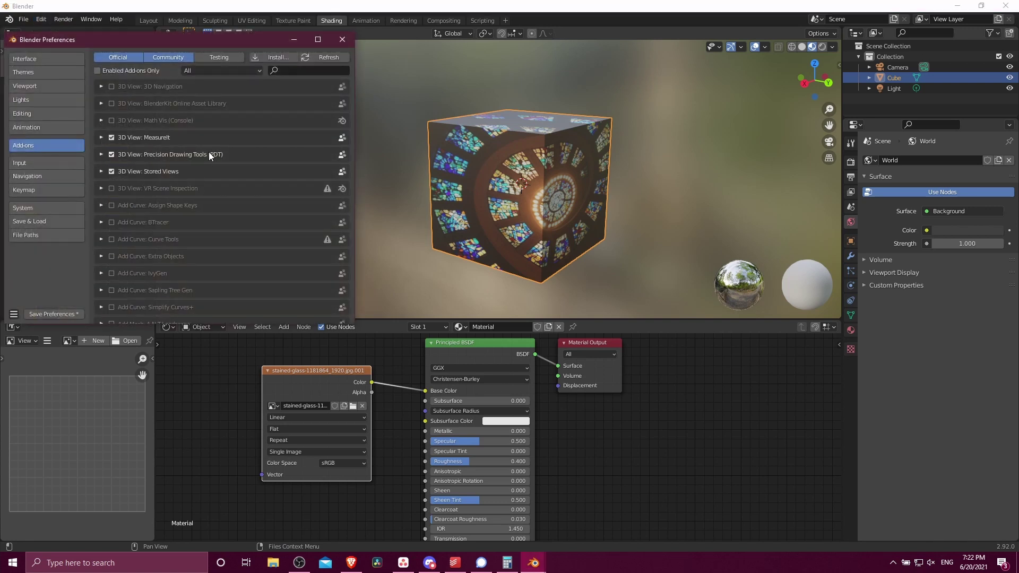
left_click(24, 128)
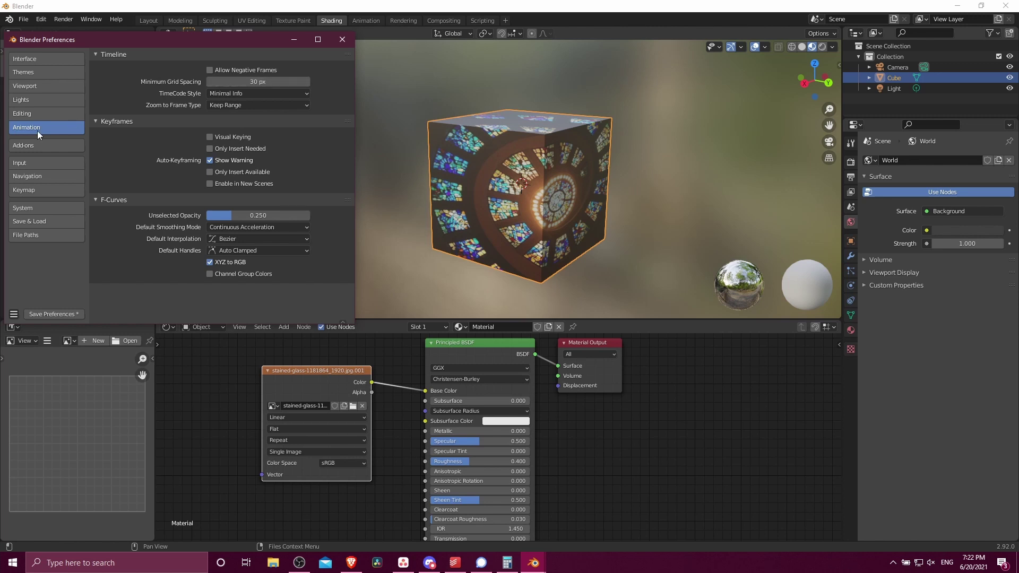
left_click(32, 100)
left_click(58, 126)
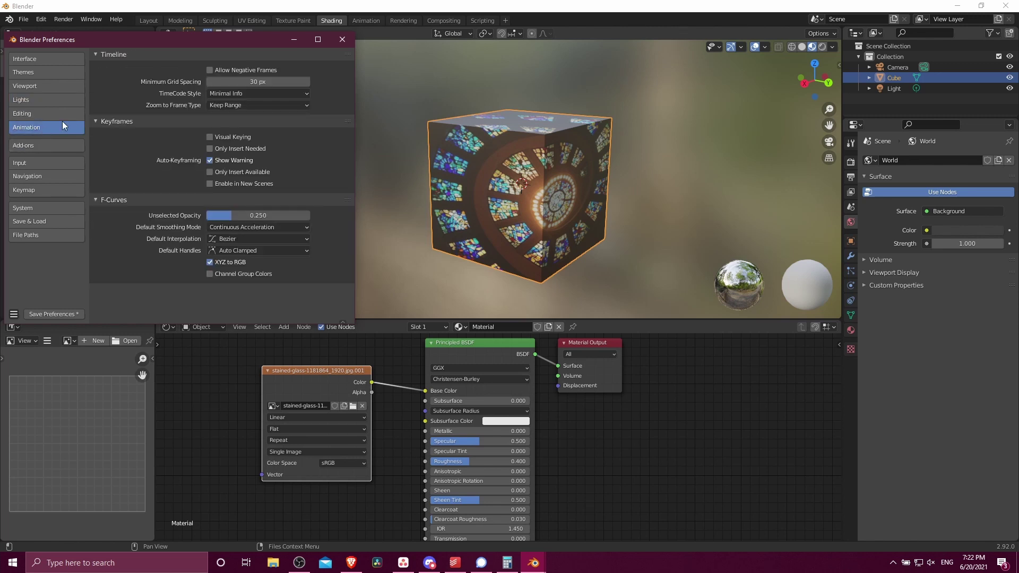
left_click(264, 83)
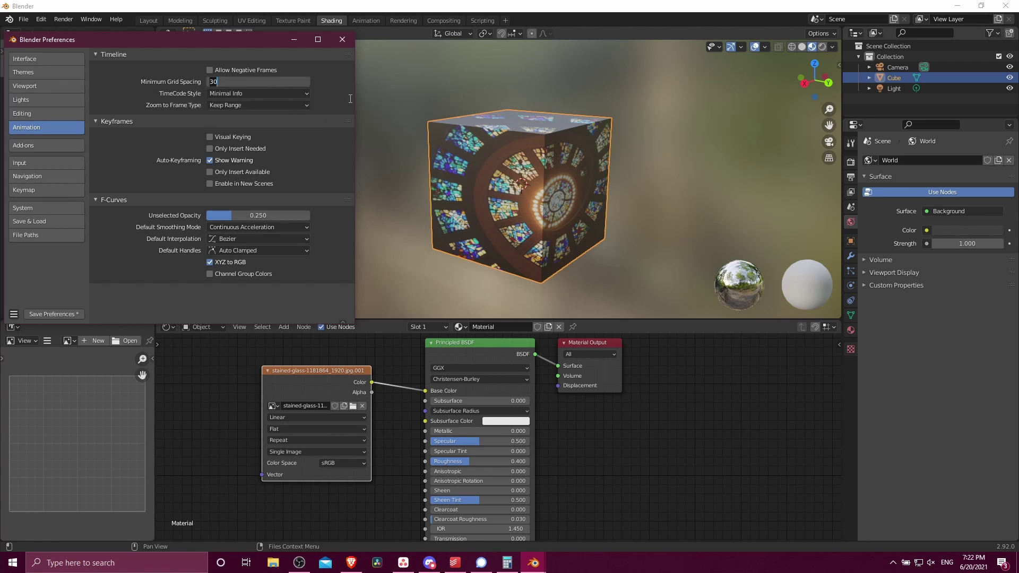
type("45")
key("Return")
left_click(21, 145)
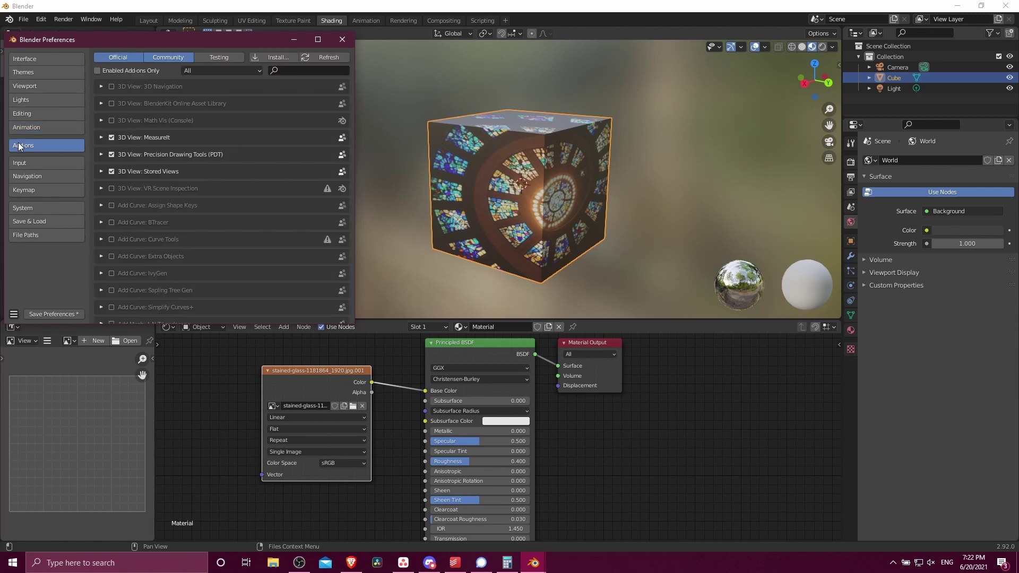
left_click(110, 172)
Step: Close Preferences and save the current scene as the startup file
left_click(342, 39)
left_click(23, 19)
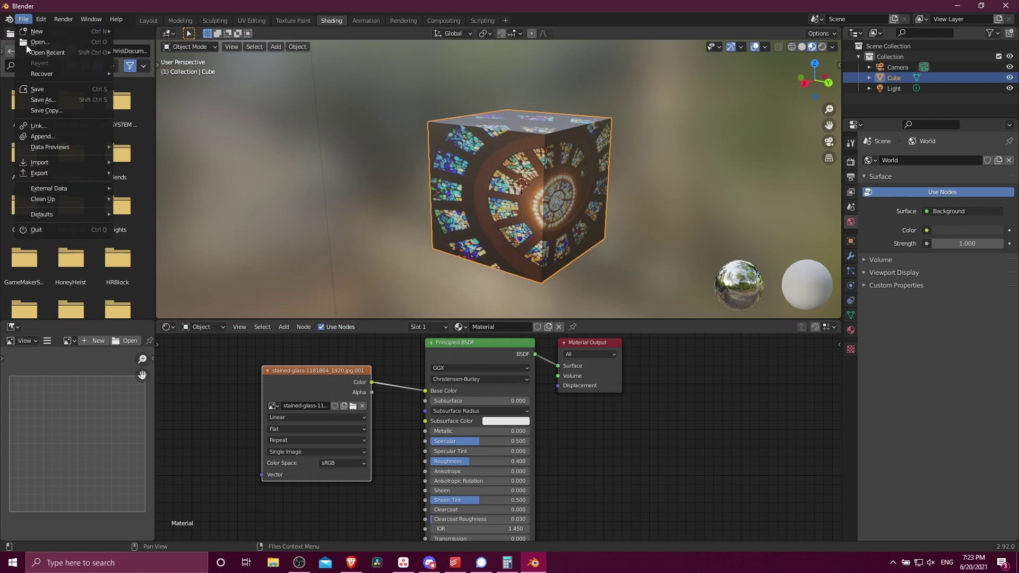
mouse_move(54, 214)
left_click(116, 211)
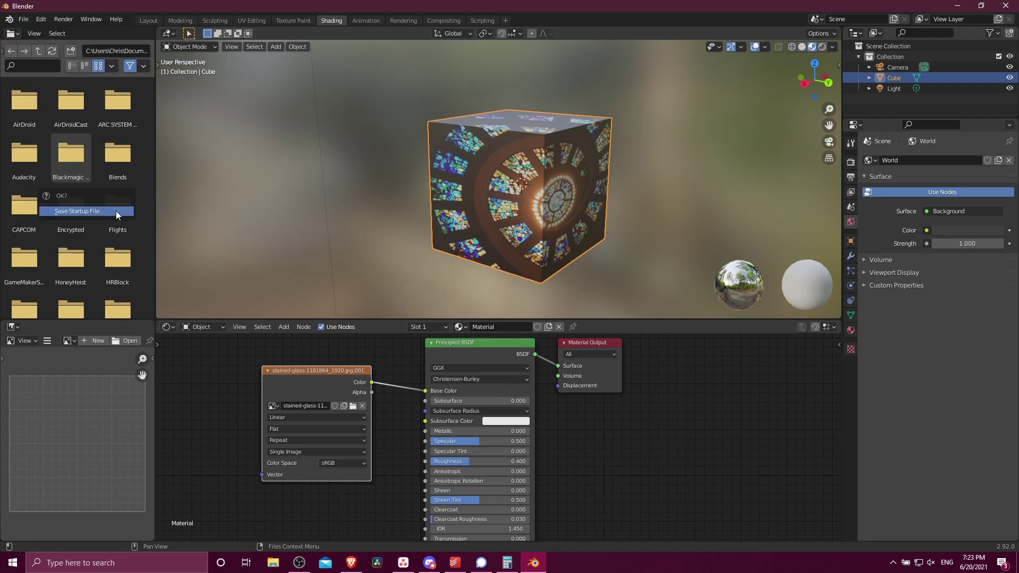
left_click(115, 211)
Step: Enable the VR Scene Inspection, Assign Shape Keys, BTracer and Curve Tools add-ons
left_click(41, 19)
left_click(85, 170)
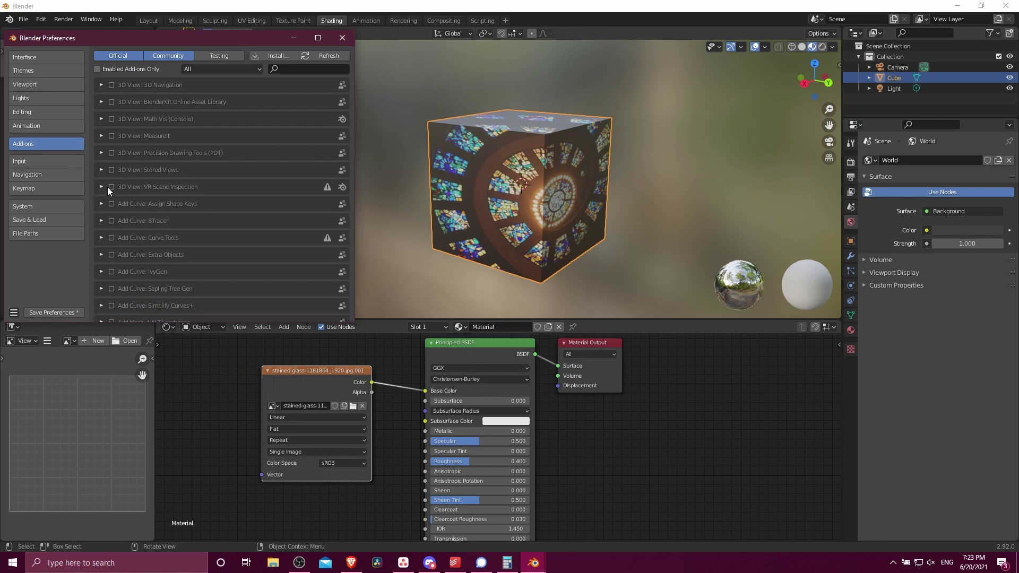
left_click(110, 187)
left_click(111, 203)
left_click(110, 220)
left_click(111, 238)
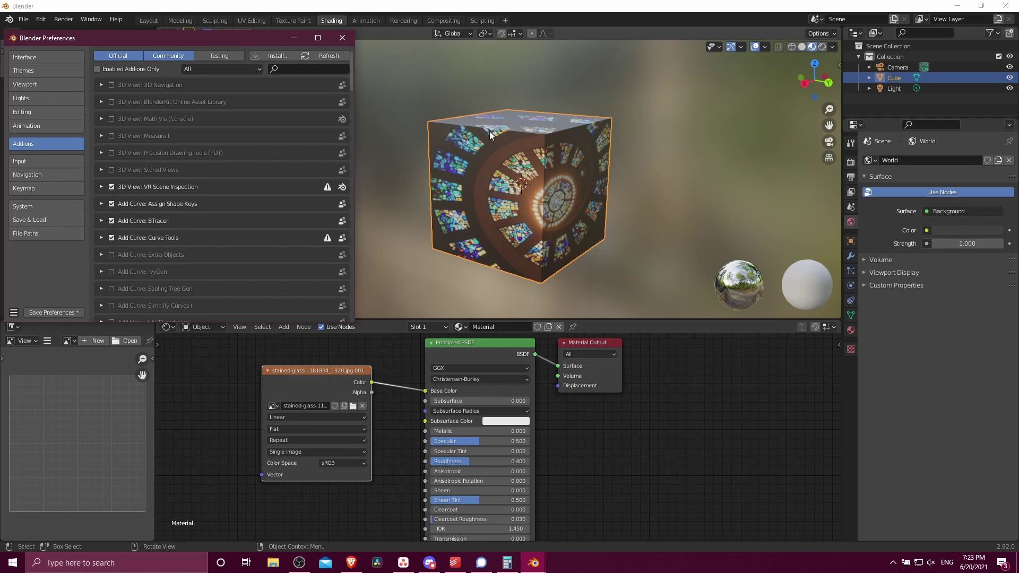
left_click(343, 38)
left_click(24, 20)
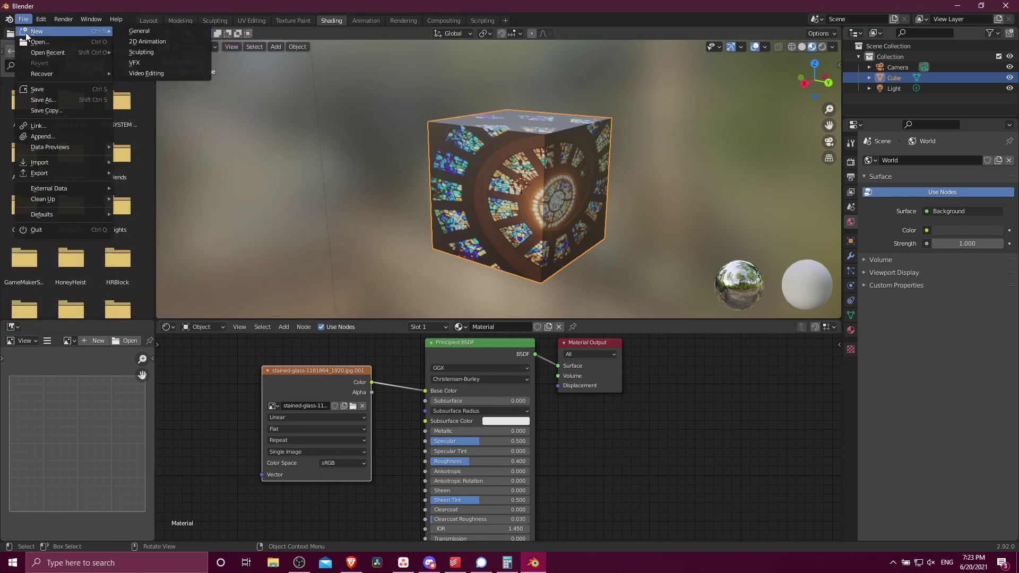
Step: Disable the VR Scene Inspection, Assign Shape Keys, BTracer and Curve Tools add-ons again
left_click(40, 20)
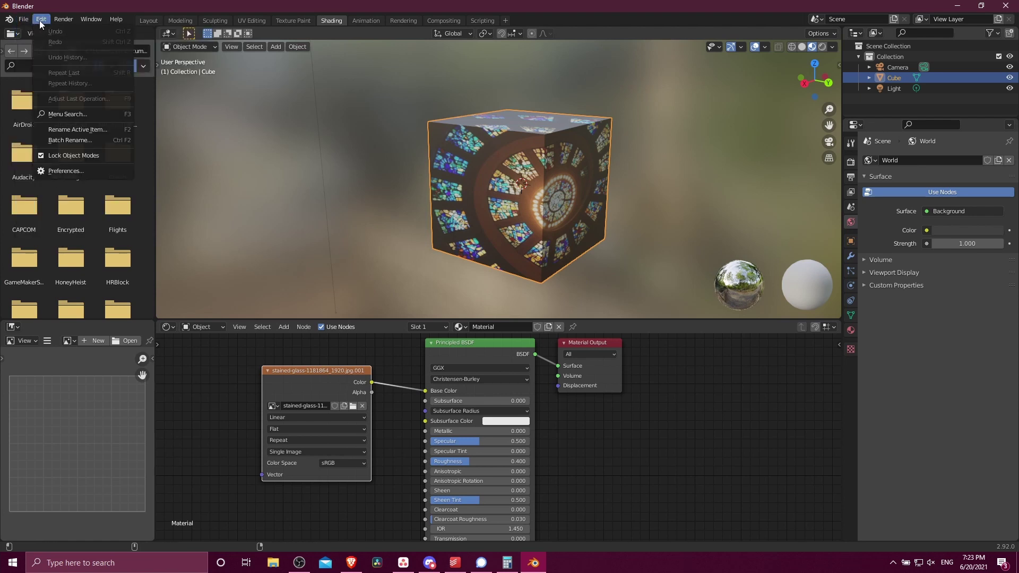
left_click(94, 173)
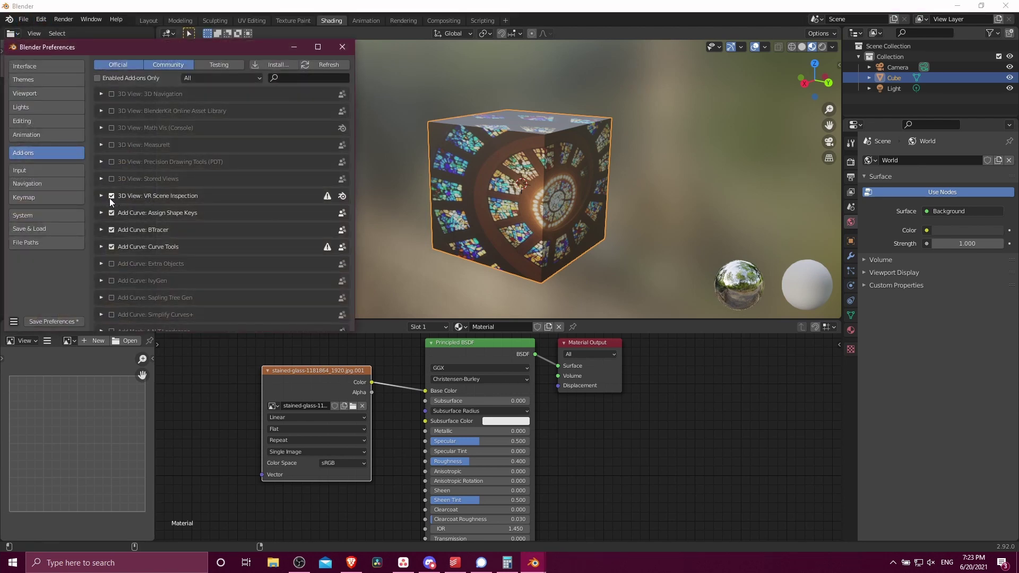
left_click(112, 196)
left_click(111, 213)
left_click(111, 230)
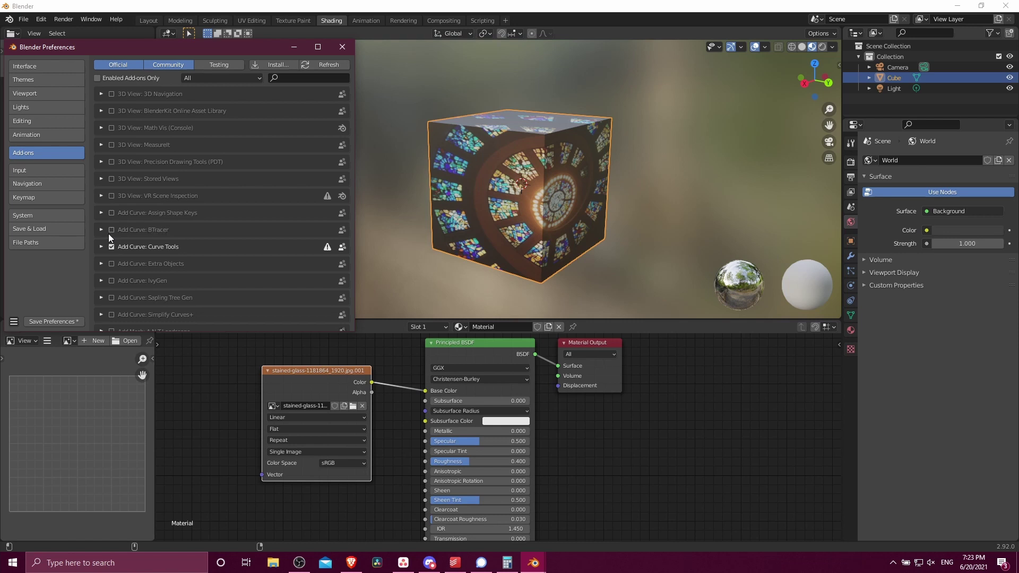
left_click(111, 247)
left_click(346, 48)
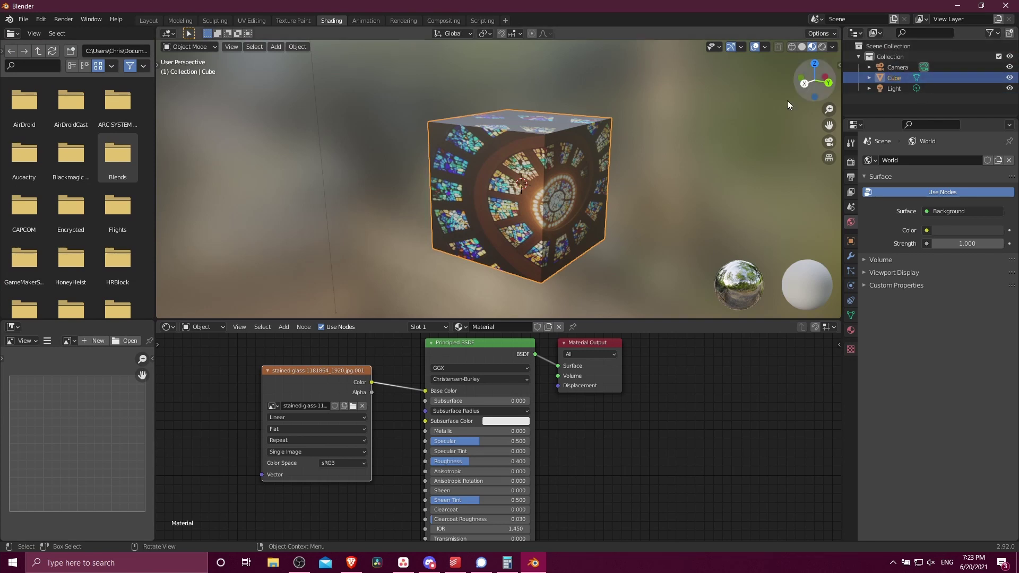
Step: Rearrange the Principled BSDF and Image Texture nodes and pan the node editor right
scroll(738, 131, "down", 2)
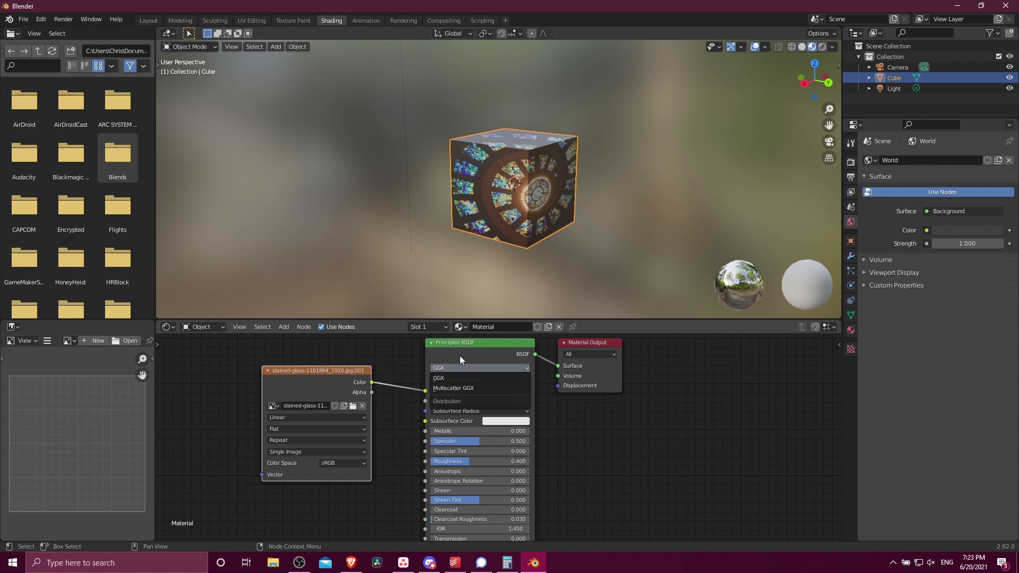
left_click_drag(485, 350, 478, 355)
left_click_drag(302, 385, 305, 392)
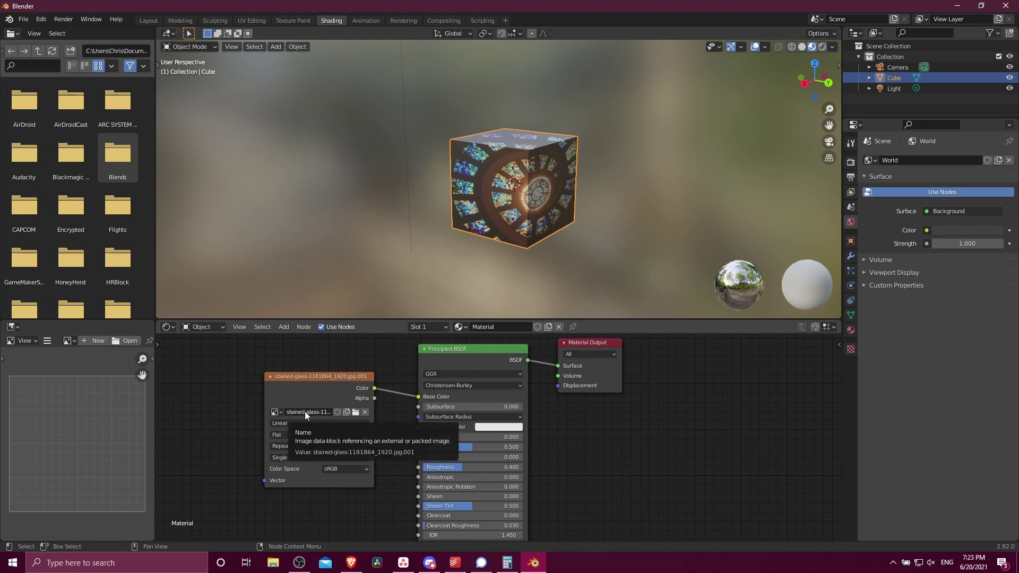
middle_click_drag(295, 361, 339, 362)
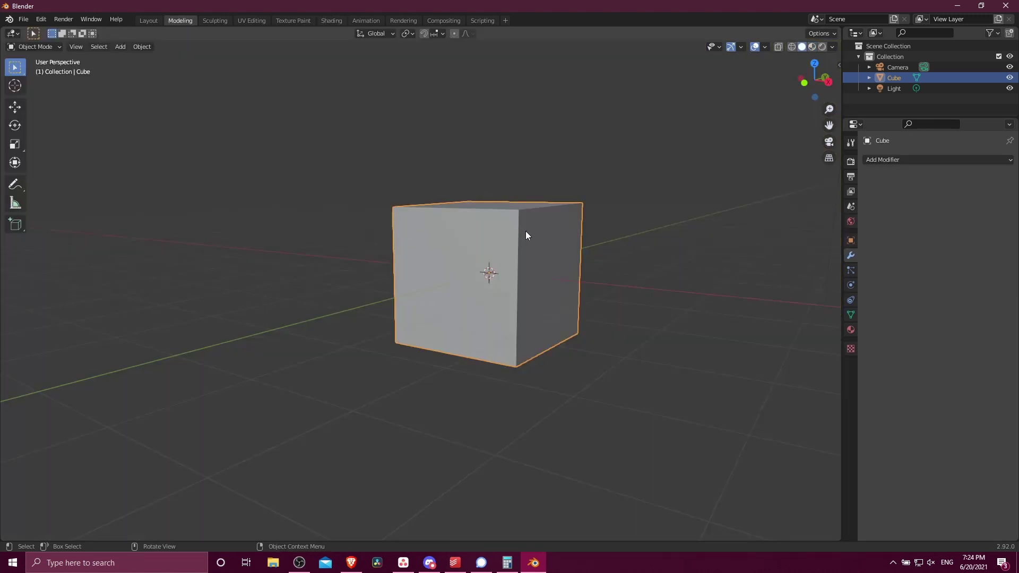
Step: Delete the cube and add a Monkey mesh in its place
middle_click_drag(526, 231, 646, 264)
key("x")
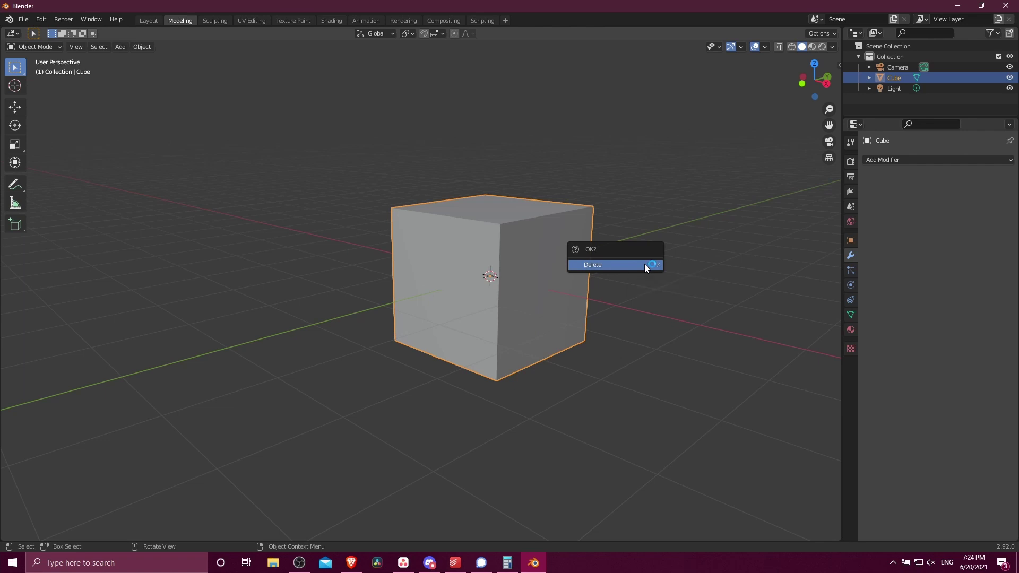
left_click(644, 263)
key("shift+a")
mouse_move(486, 264)
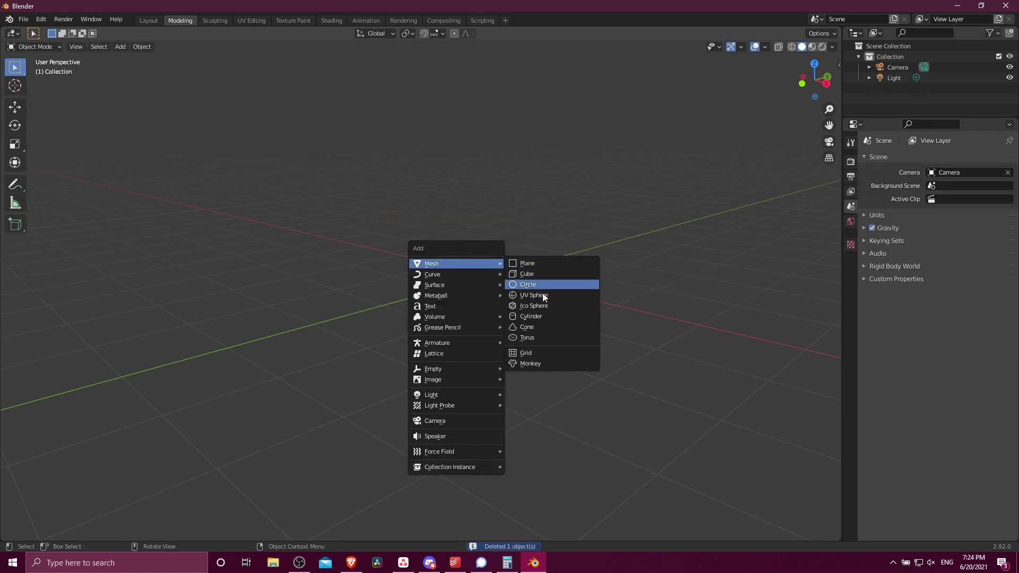
left_click(539, 363)
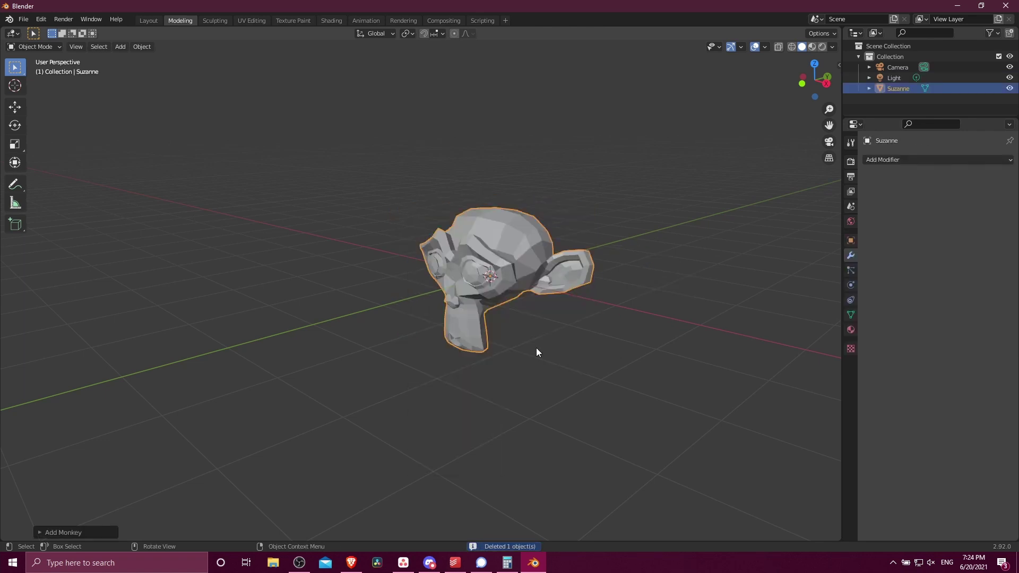
Step: Save the monkey scene as the startup file and reload it, choosing Don't Save
left_click(26, 20)
mouse_move(64, 214)
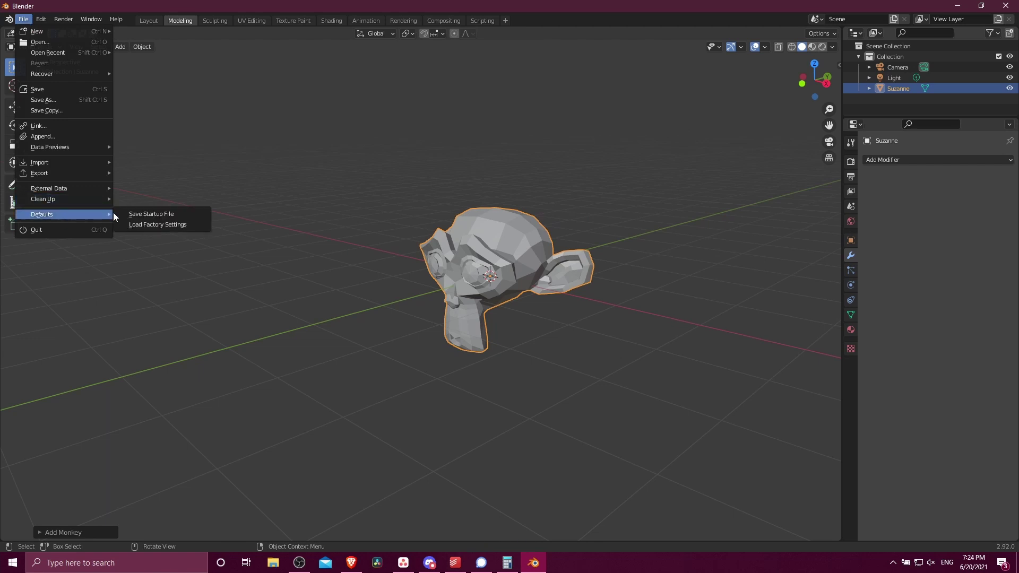
left_click(116, 212)
left_click(116, 211)
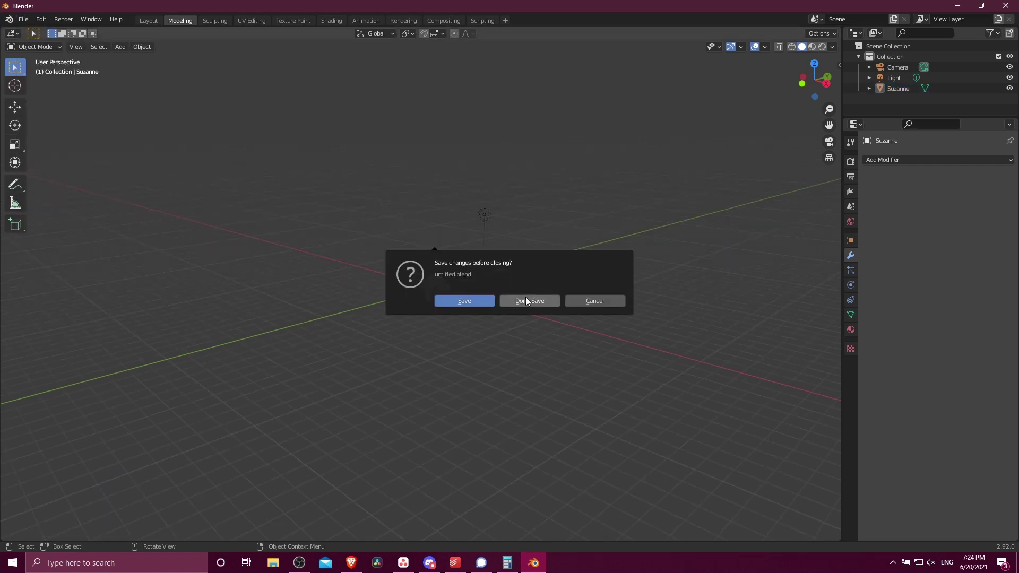
left_click(528, 300)
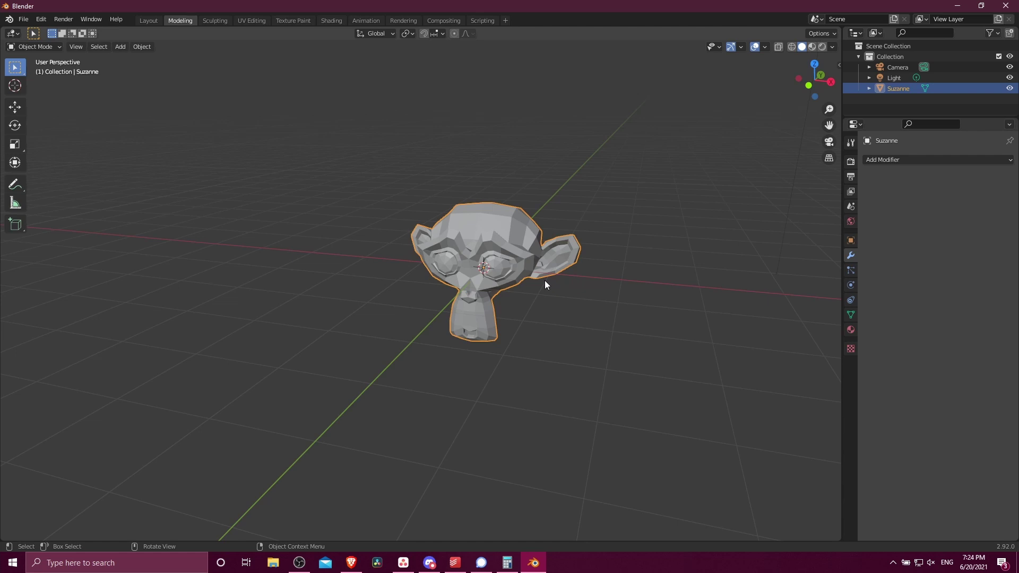
Step: Load and confirm Blender's factory settings to bring back the default grey cube scene
left_click(23, 19)
mouse_move(72, 215)
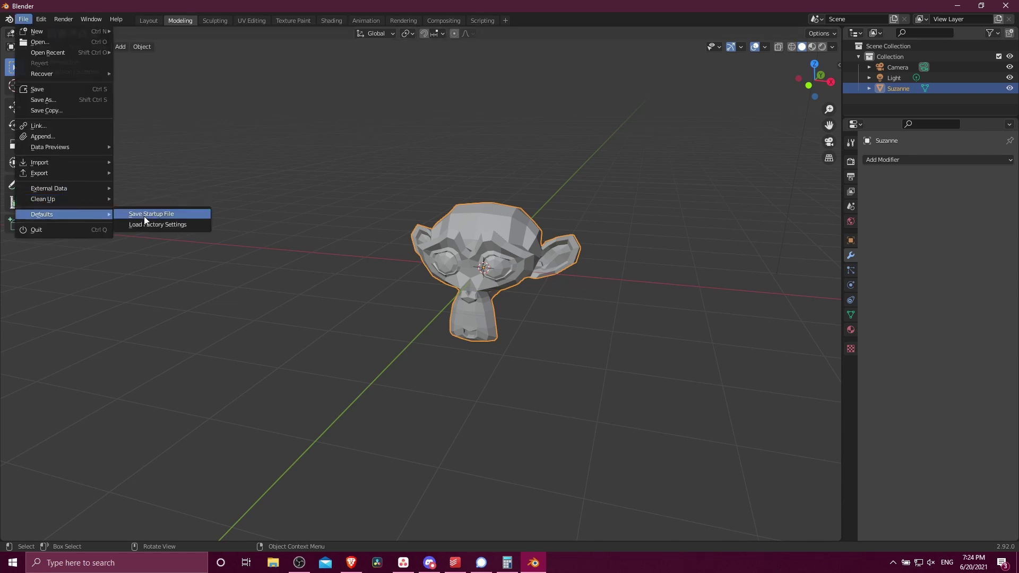
left_click(145, 221)
left_click(145, 223)
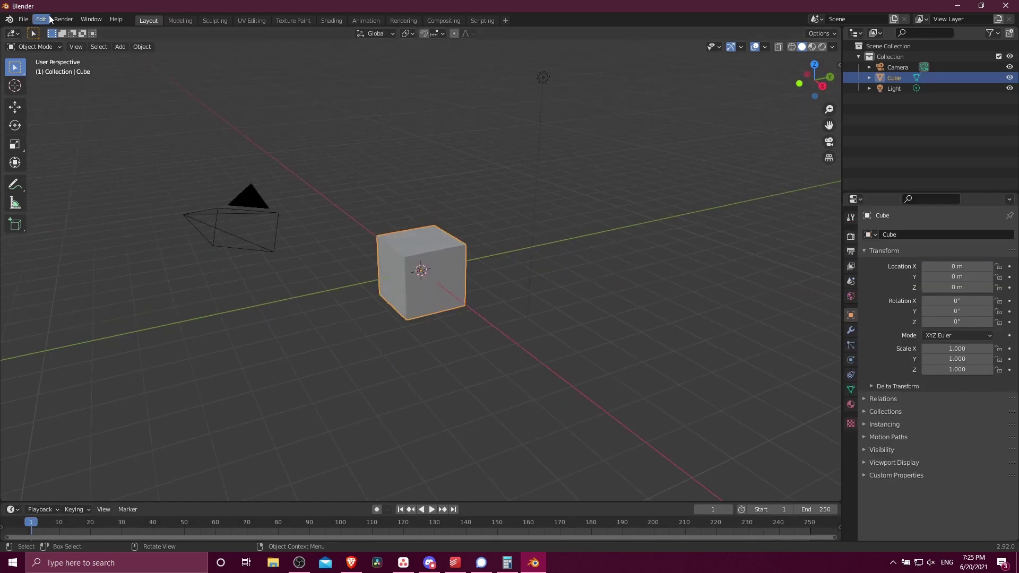
Step: Enable the Mesh: Auto Mirror add-on in Preferences, then close the Preferences window
left_click(29, 20)
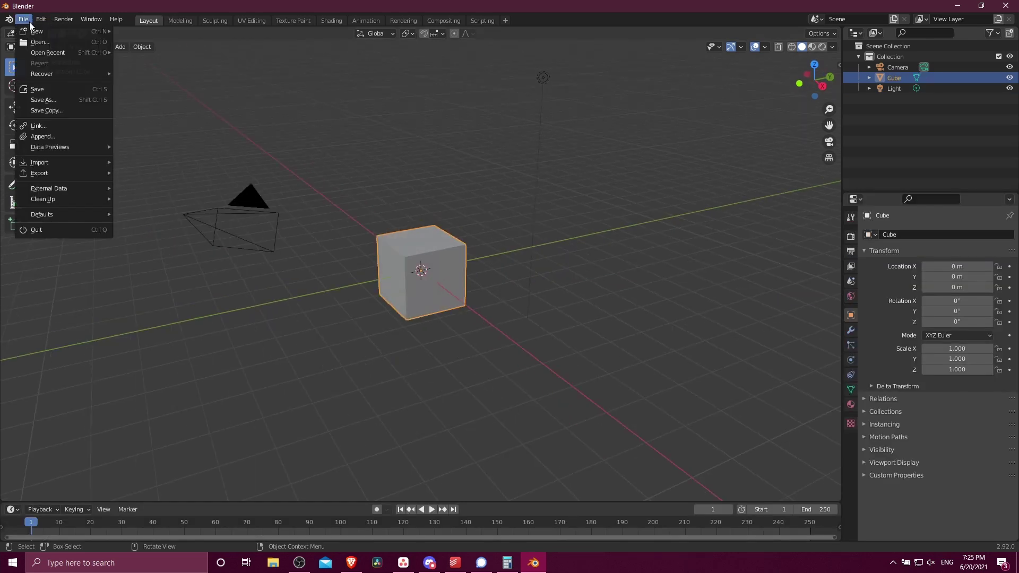
mouse_move(39, 20)
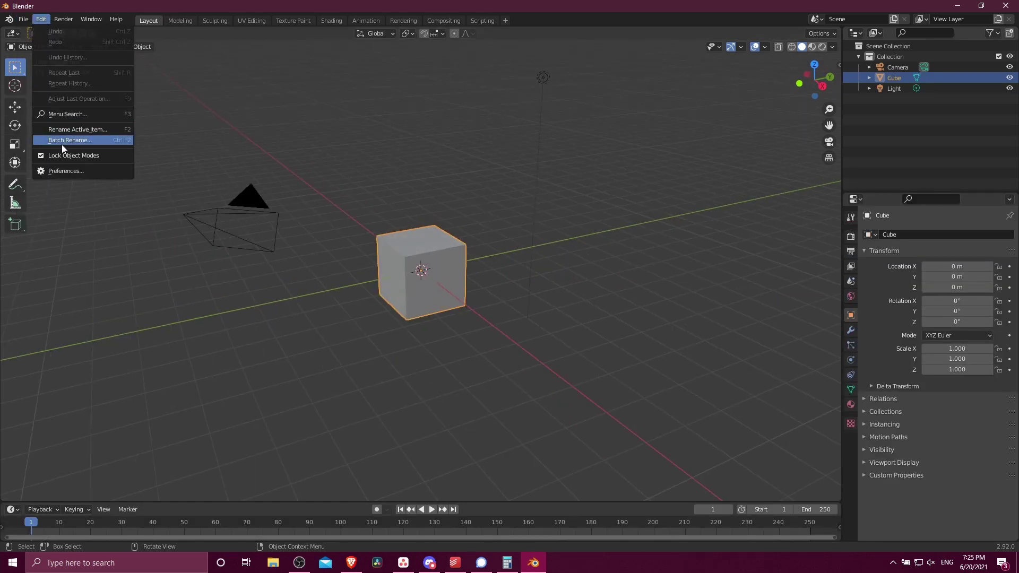
left_click(69, 171)
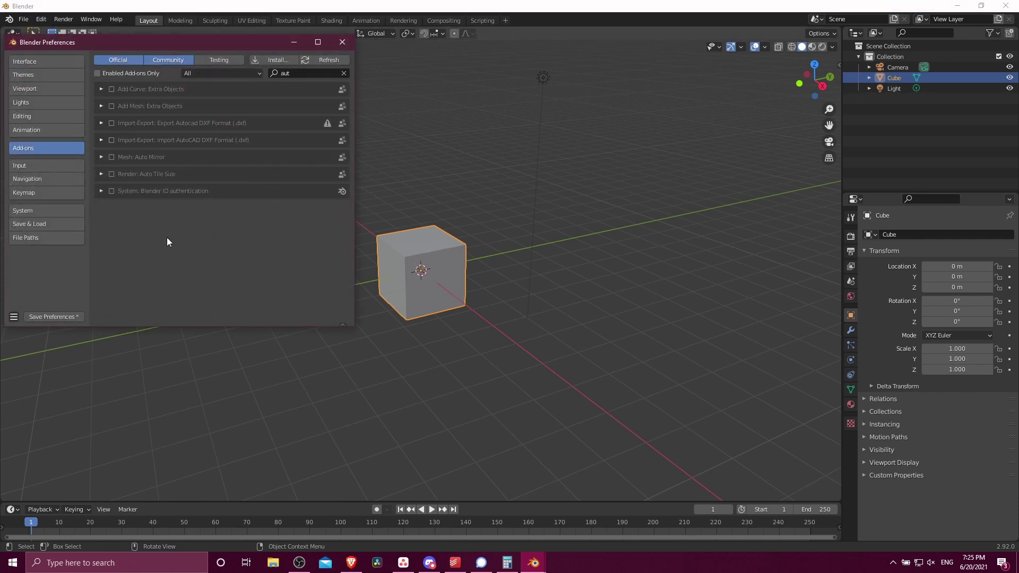
left_click(294, 73)
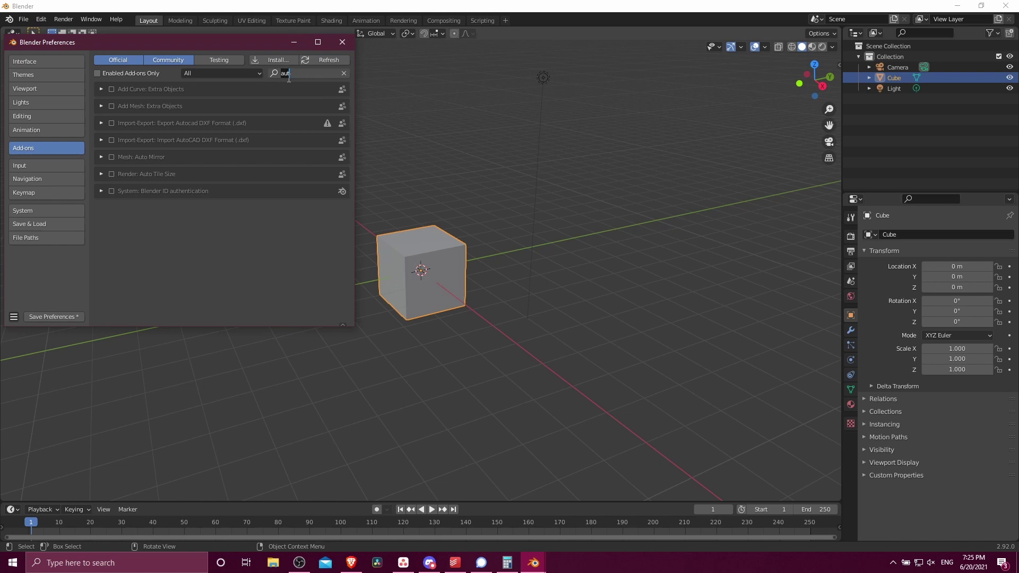
left_click(152, 165)
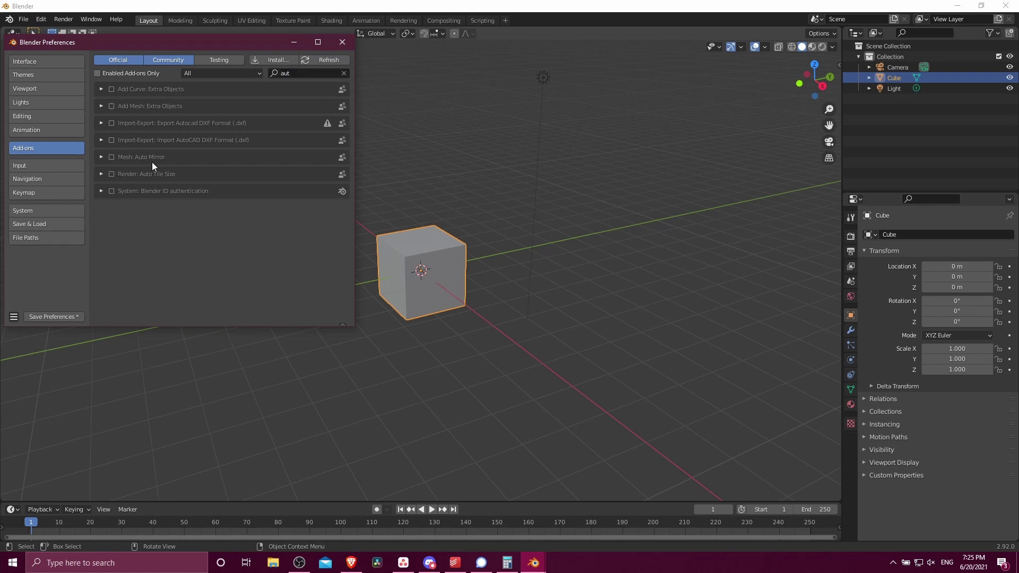
left_click(112, 157)
left_click(342, 42)
Step: Reload Blender's factory settings once more and confirm the reset
left_click(24, 19)
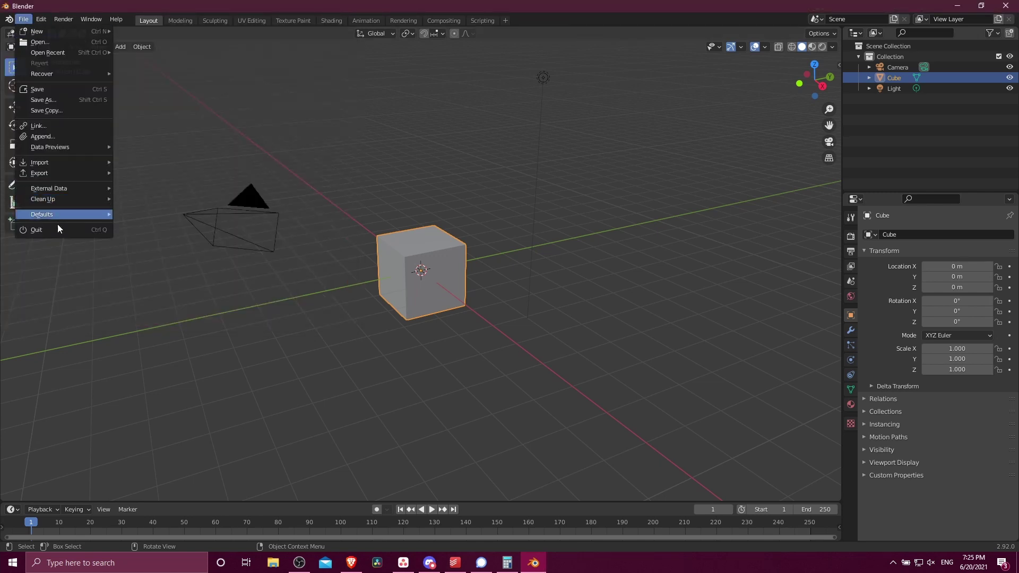
left_click(138, 221)
left_click(24, 20)
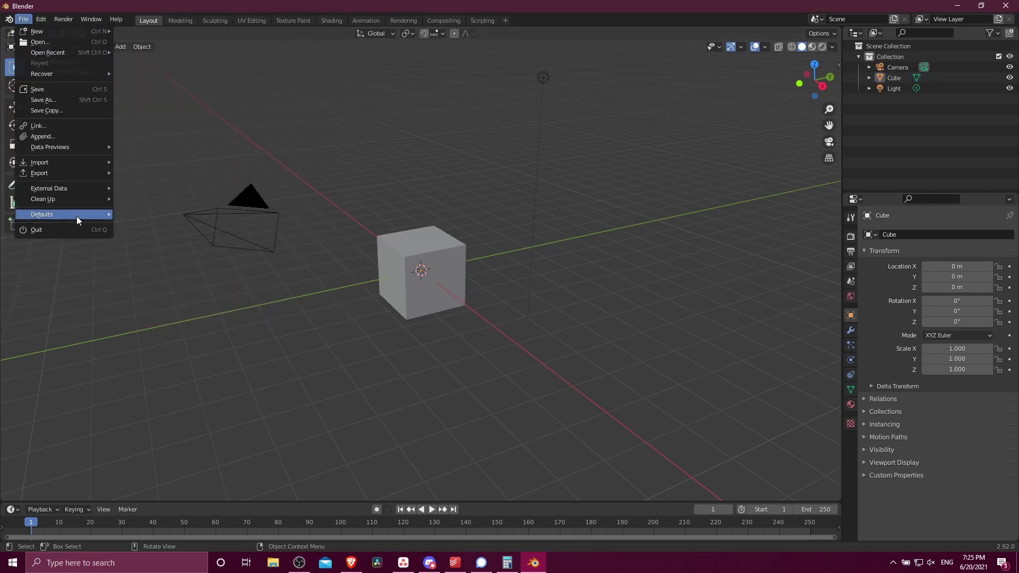
mouse_move(78, 215)
left_click(170, 225)
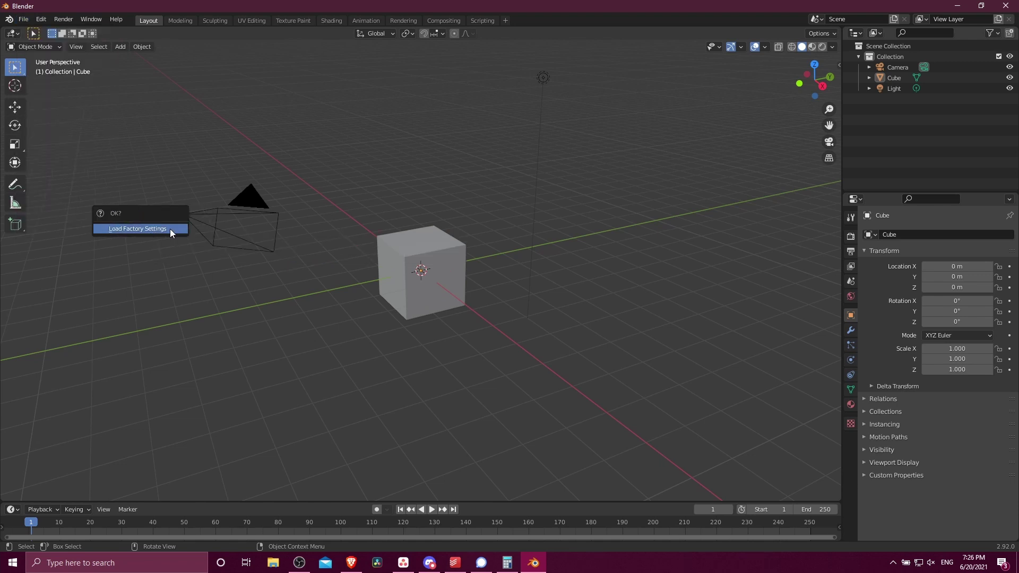
key("Return")
left_click(41, 19)
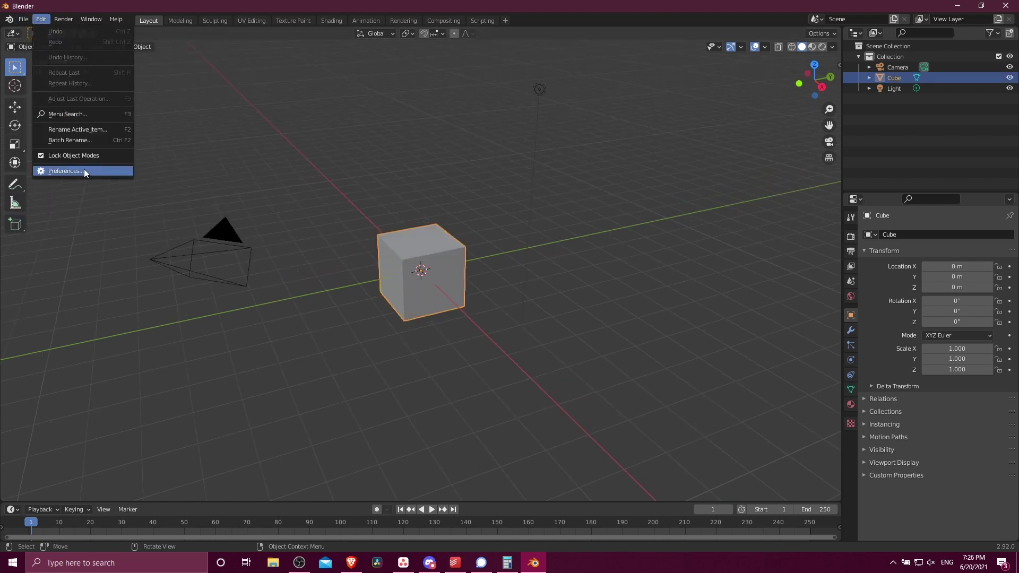
Step: Filter add-ons by 'aut', browse the Animation, Editing and Lights preferences, then close Preferences
left_click(84, 169)
left_click(295, 71)
type("aut")
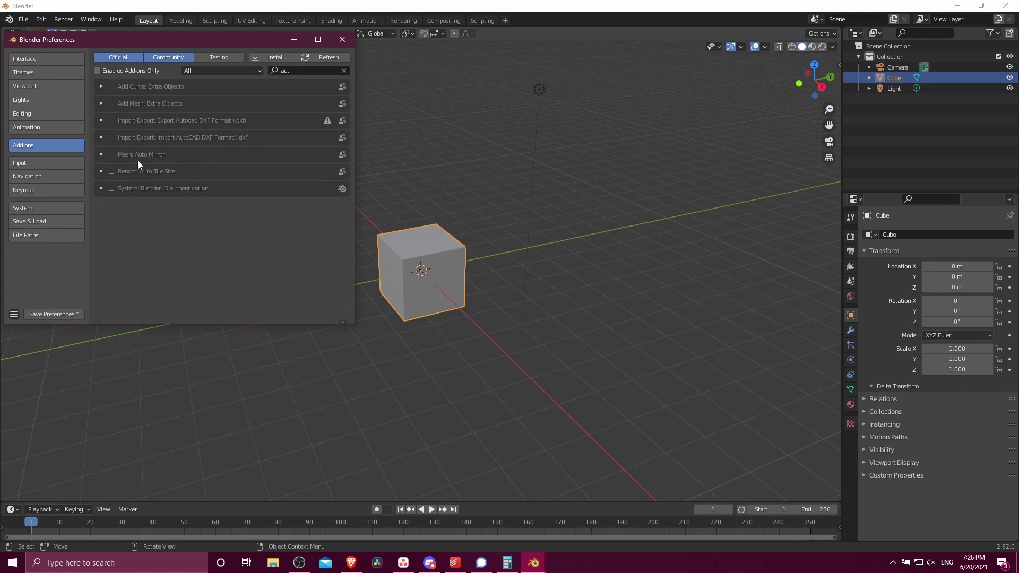
left_click(74, 127)
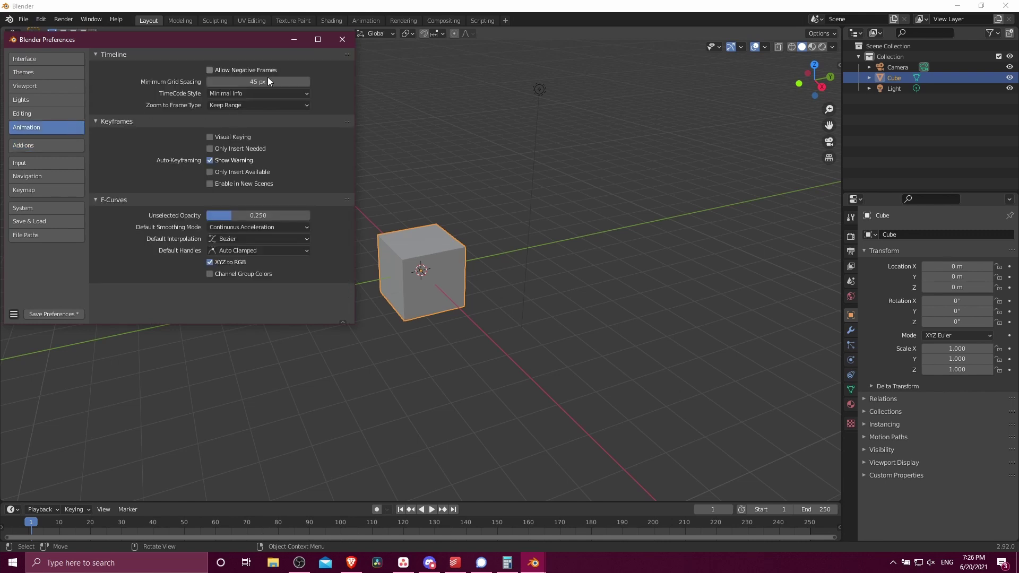
left_click(46, 113)
left_click(51, 101)
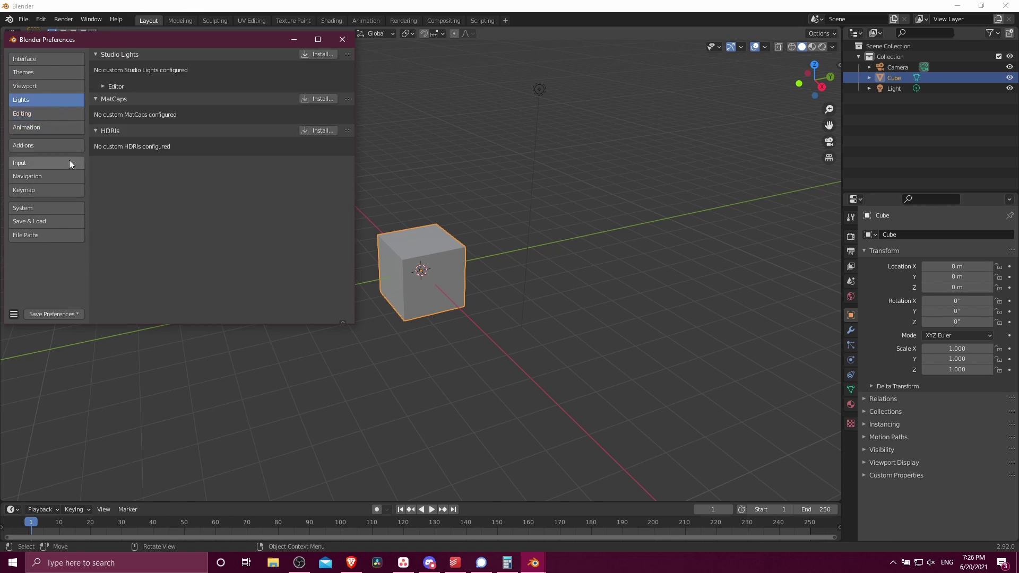
left_click(82, 128)
left_click(342, 40)
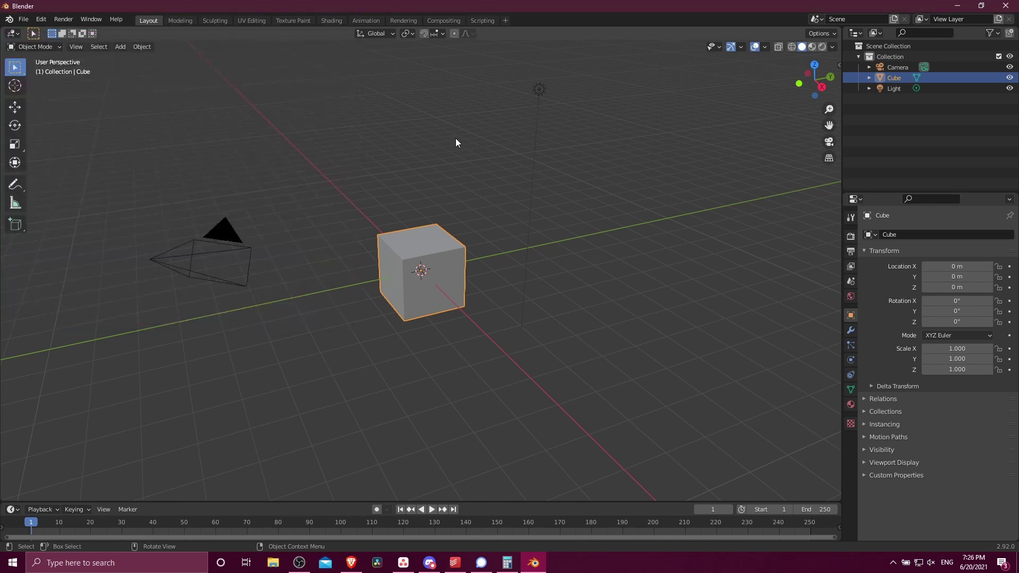